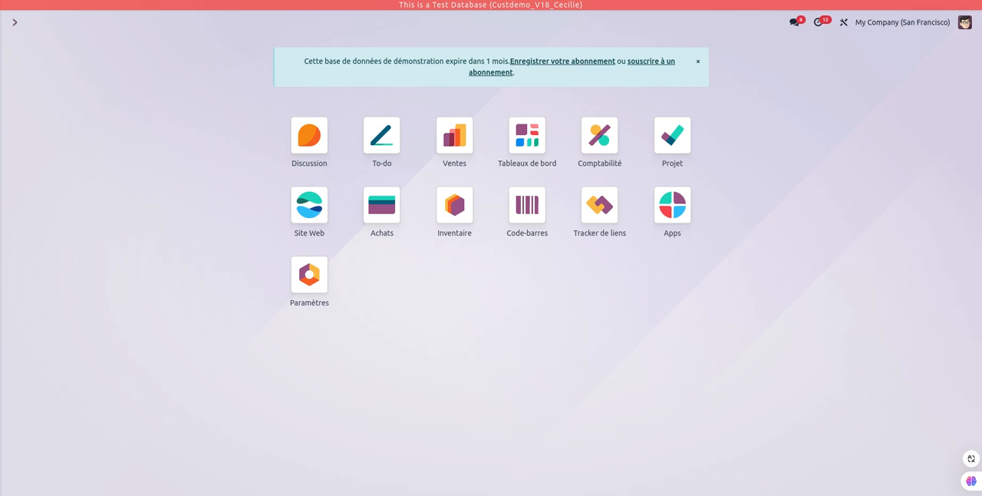
Open the YourCompany warehouse record in Inventaire and examine its reception and delivery step options.
{"action": "left_click", "coordinate": [456, 221]}
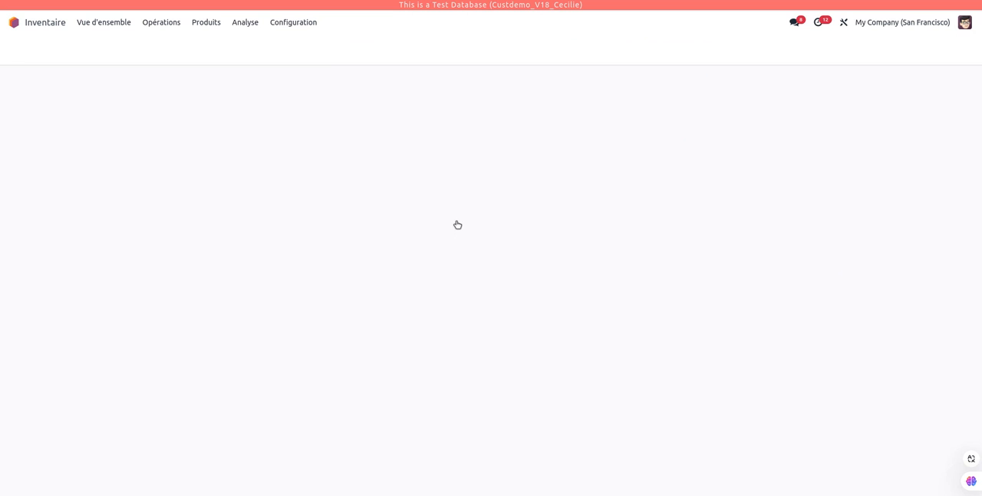
{"action": "left_click", "coordinate": [304, 21]}
{"action": "left_click", "coordinate": [335, 75]}
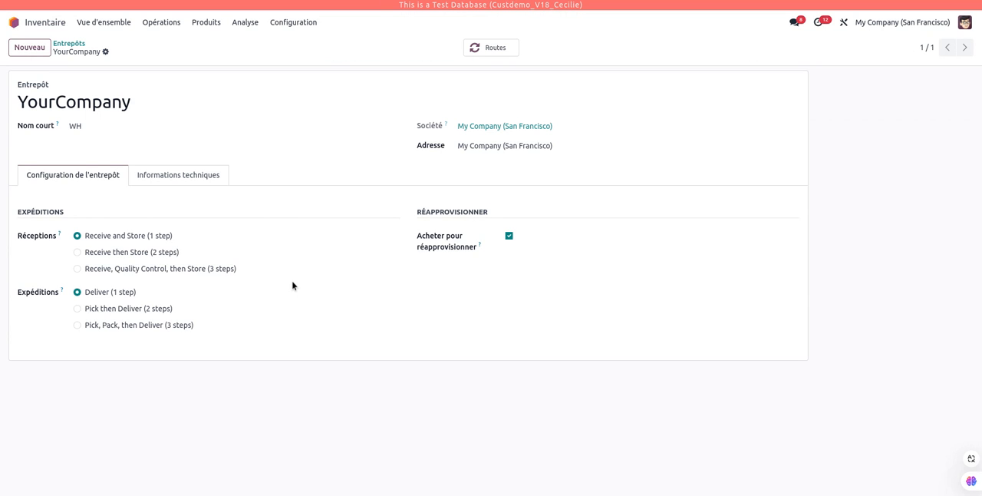
{"action": "left_click_drag", "start_coordinate": [70, 213], "coordinate": [1, 210]}
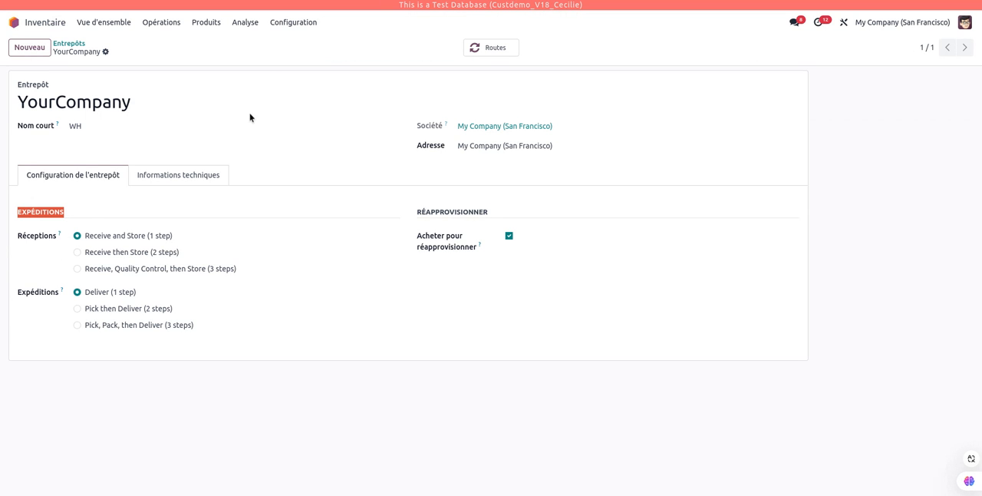
{"action": "left_click", "coordinate": [301, 25]}
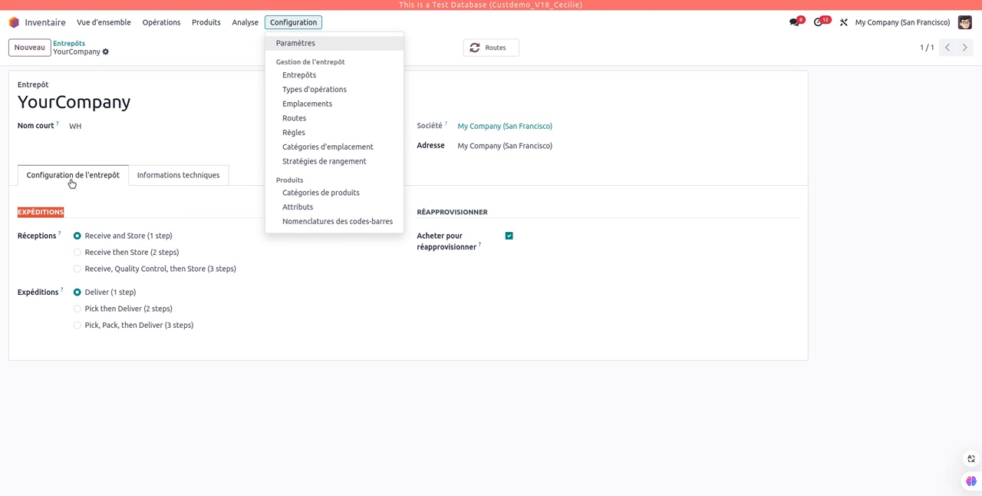
{"action": "left_click", "coordinate": [85, 211]}
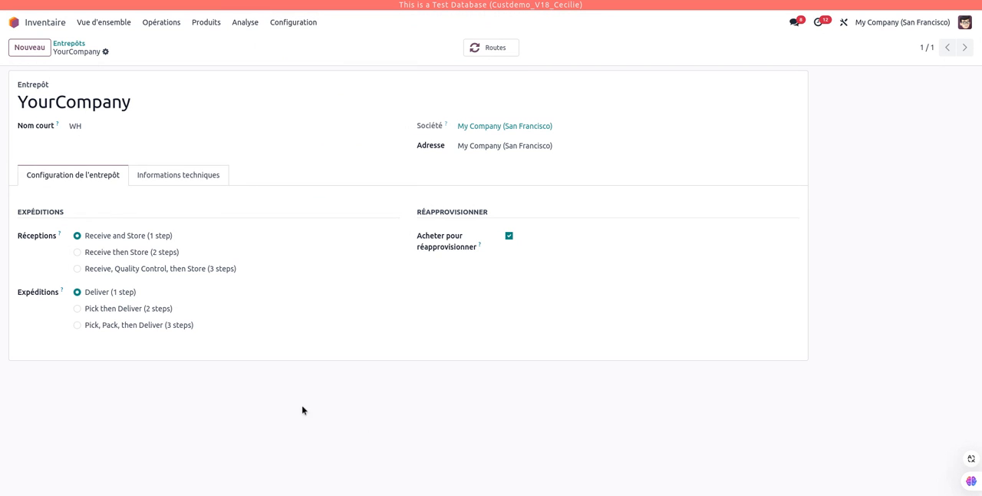
Review the Entrepôt section of the Inventaire settings for storage locations and multi-step routes.
{"action": "left_click", "coordinate": [286, 23]}
{"action": "left_click", "coordinate": [318, 44]}
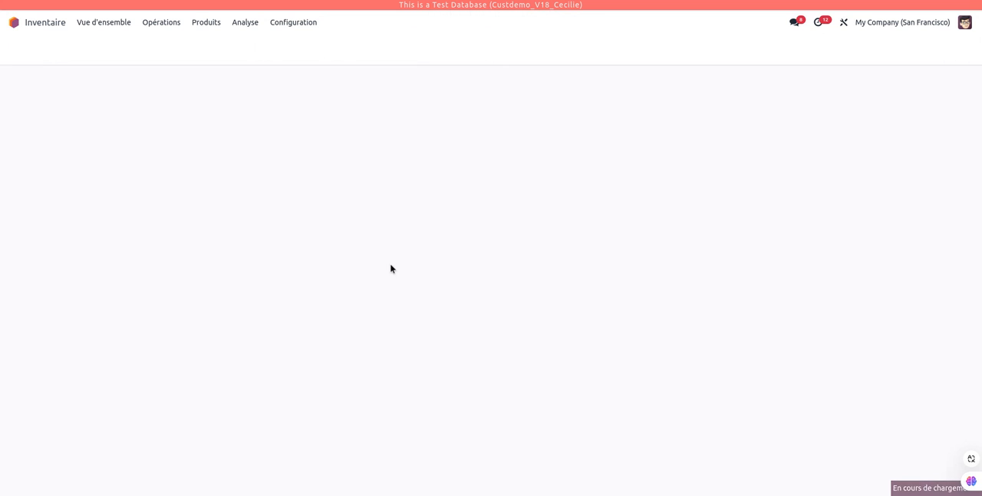
{"action": "scroll", "coordinate": [390, 251], "scroll_direction": "down", "scroll_amount": 6}
{"action": "scroll", "coordinate": [390, 252], "scroll_direction": "down", "scroll_amount": 13}
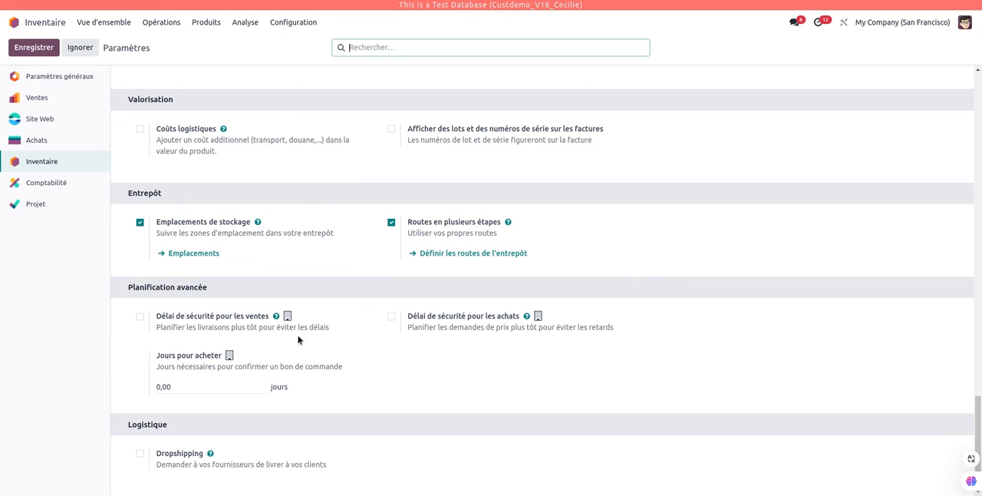
Set the YourCompany warehouse's Réceptions to Receive then Store (2 steps) and save the record.
{"action": "left_click", "coordinate": [286, 22]}
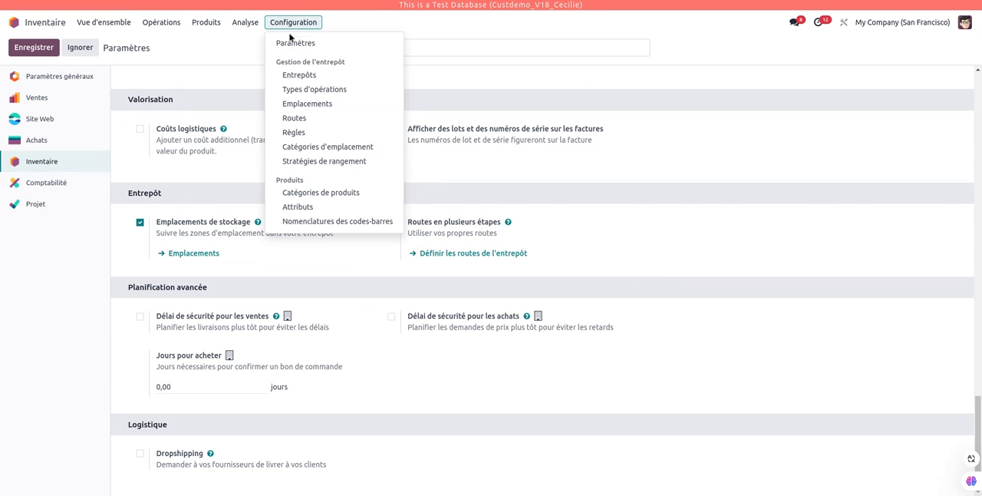
{"action": "left_click", "coordinate": [299, 75]}
{"action": "left_click", "coordinate": [127, 102]}
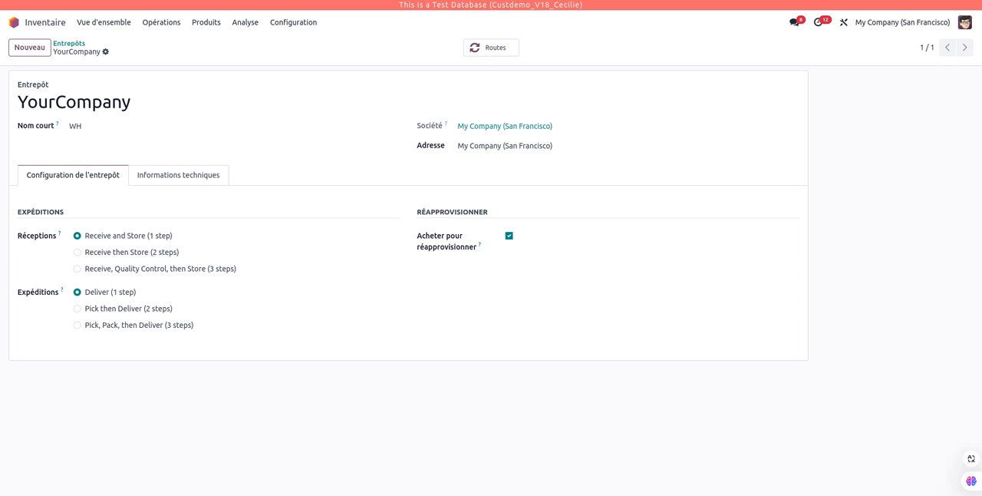
{"action": "left_click", "coordinate": [77, 252]}
{"action": "left_click", "coordinate": [122, 51]}
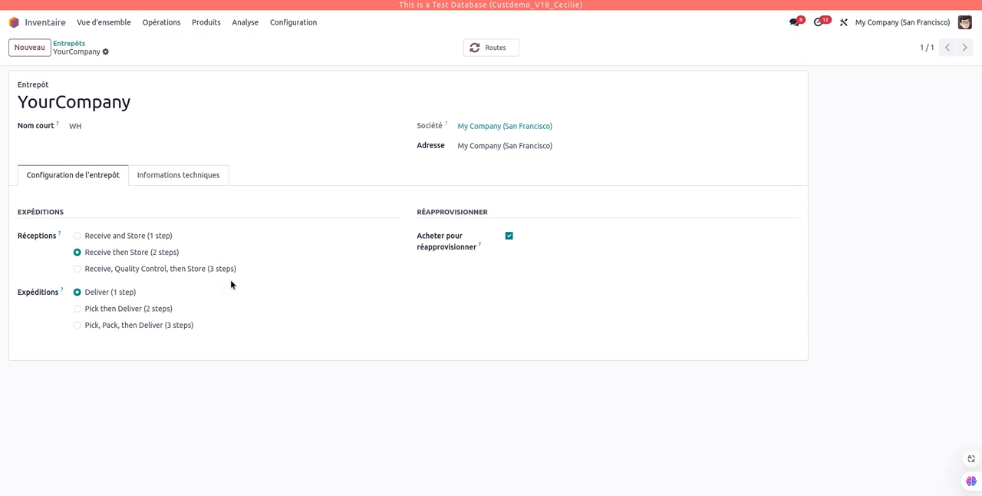
Switch to the Achats app and create a new request for quotation for the supplier Azure Interior.
{"action": "left_click", "coordinate": [35, 25]}
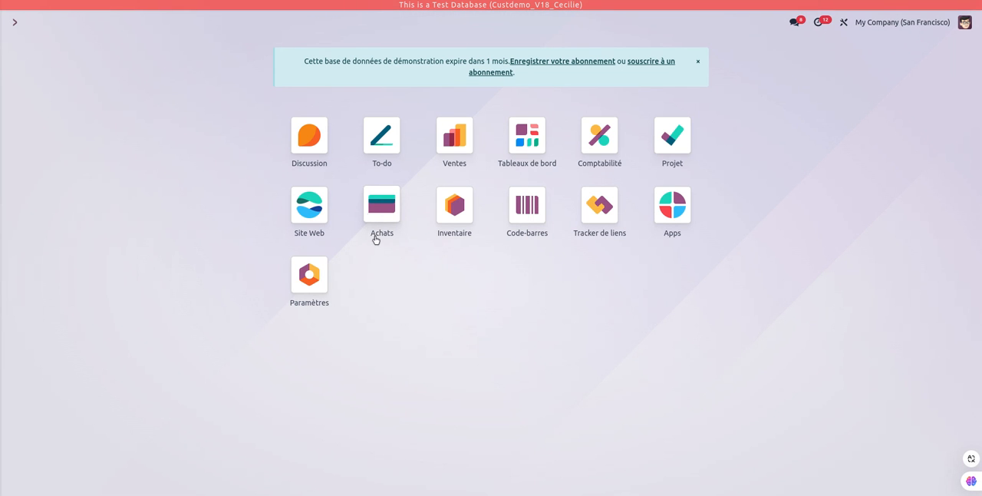
{"action": "left_click", "coordinate": [384, 211]}
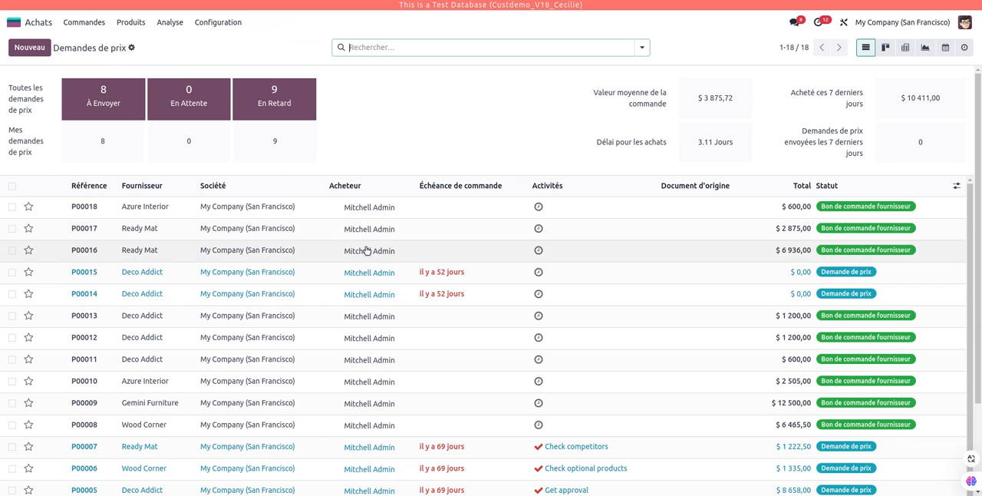
{"action": "left_click", "coordinate": [35, 47]}
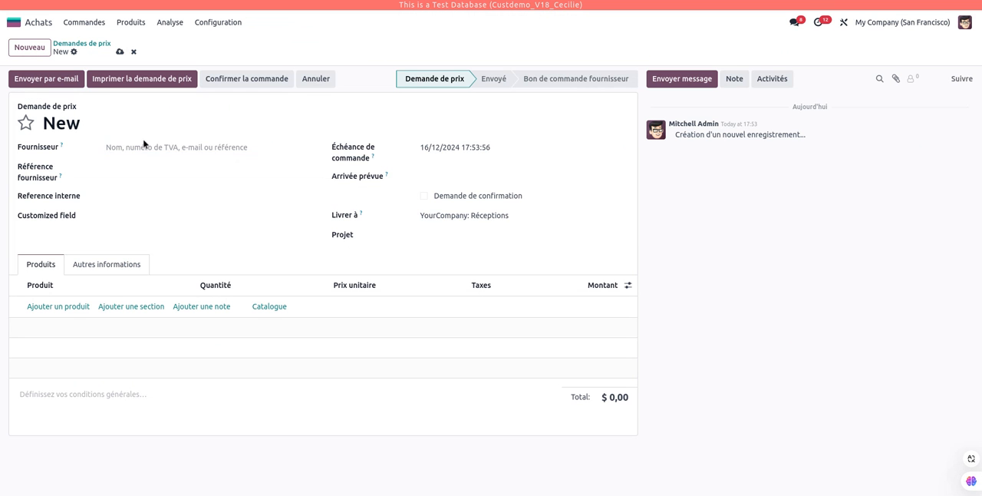
{"action": "left_click", "coordinate": [144, 146]}
{"action": "left_click", "coordinate": [154, 172]}
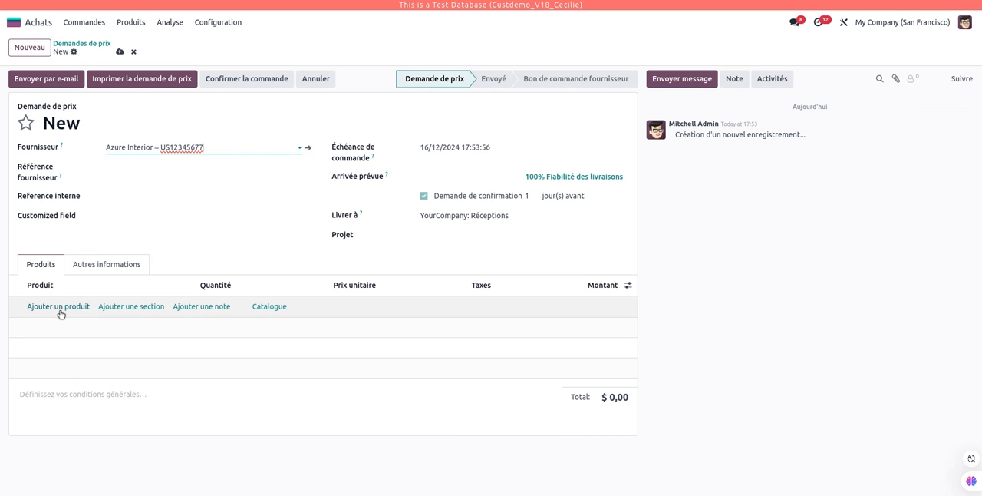
Add the product [DESK0005] Bureau personnalisable (Personnalisé, Blanc) to the request and confirm the order.
{"action": "left_click", "coordinate": [59, 307]}
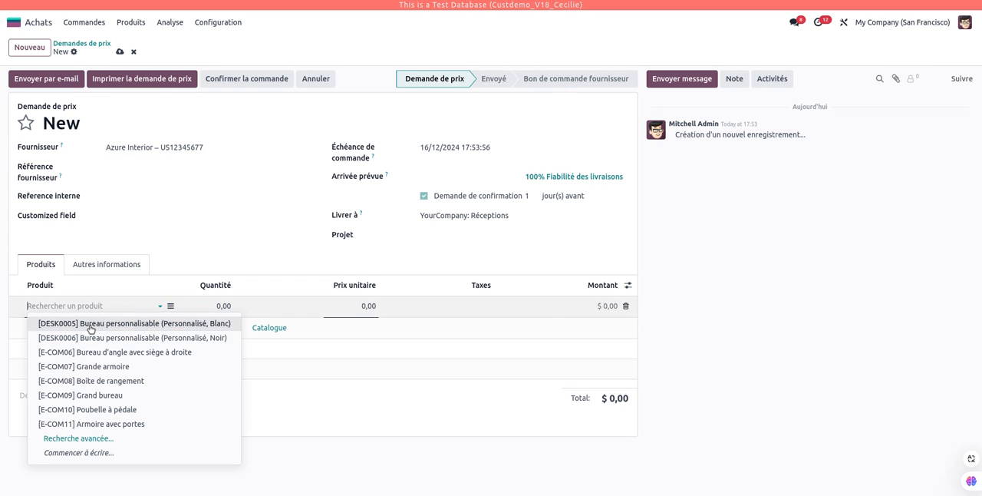
{"action": "left_click", "coordinate": [86, 323]}
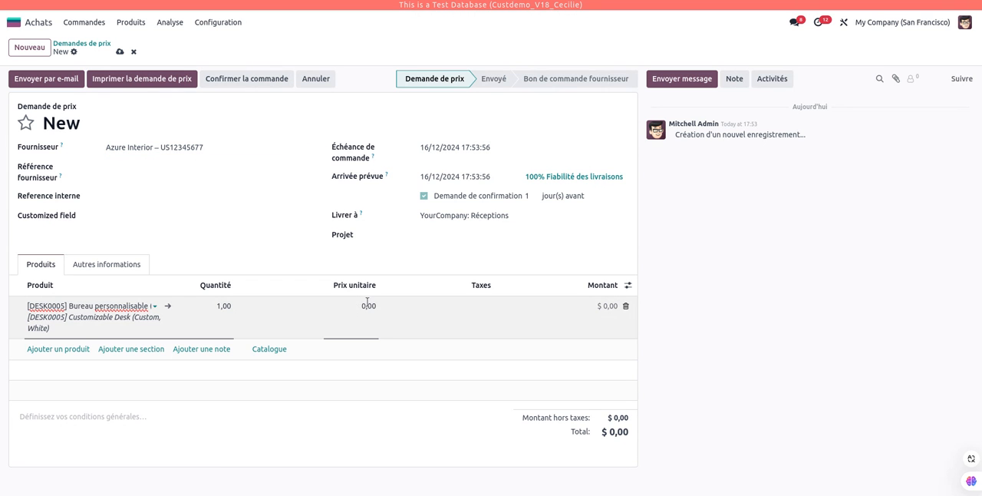
{"action": "left_click", "coordinate": [255, 86]}
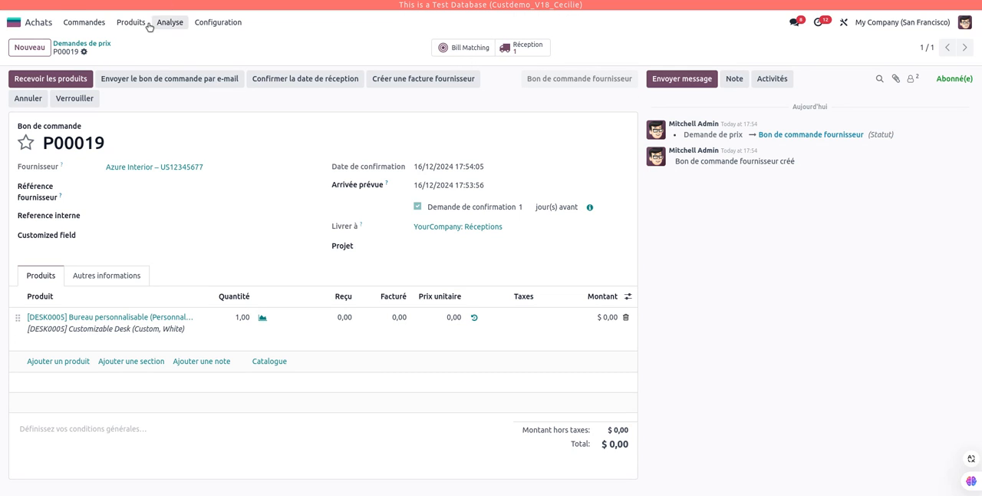
Switch to the Inventaire app and examine the Réceptions and Storage operation types in the stock overview.
{"action": "left_click", "coordinate": [14, 23]}
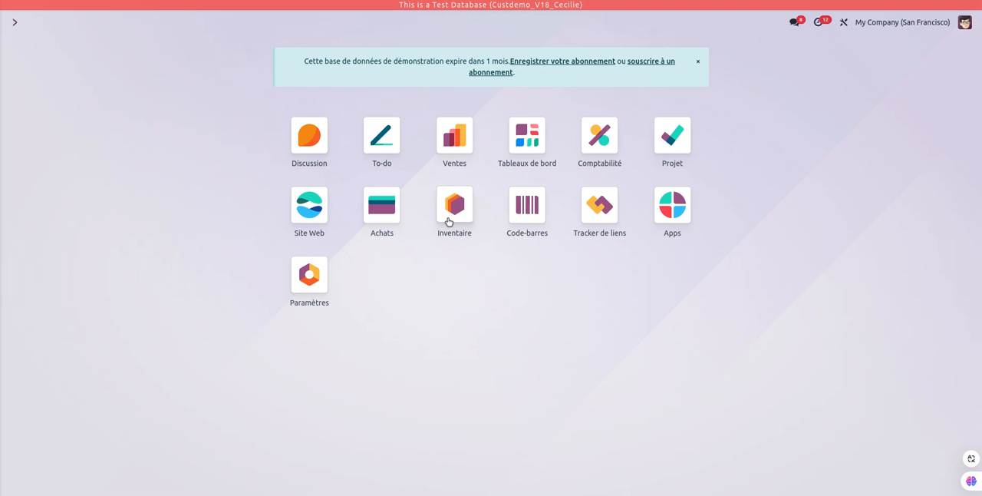
{"action": "left_click", "coordinate": [449, 218]}
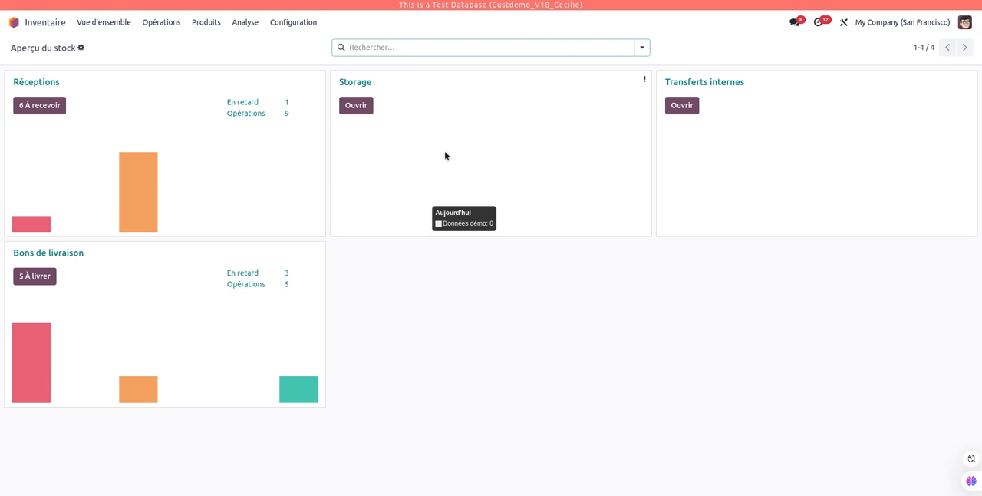
{"action": "left_click", "coordinate": [296, 23]}
{"action": "left_click", "coordinate": [528, 353]}
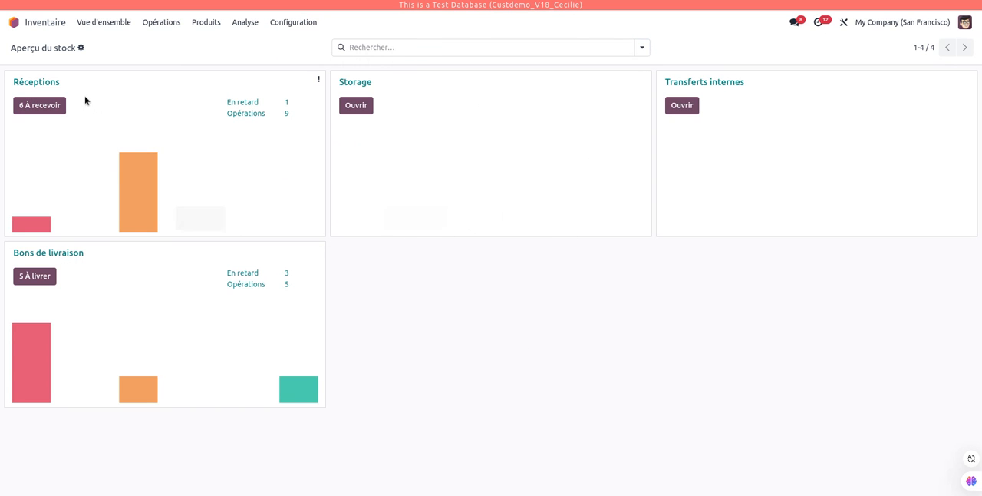
{"action": "left_click_drag", "start_coordinate": [84, 86], "coordinate": [20, 81]}
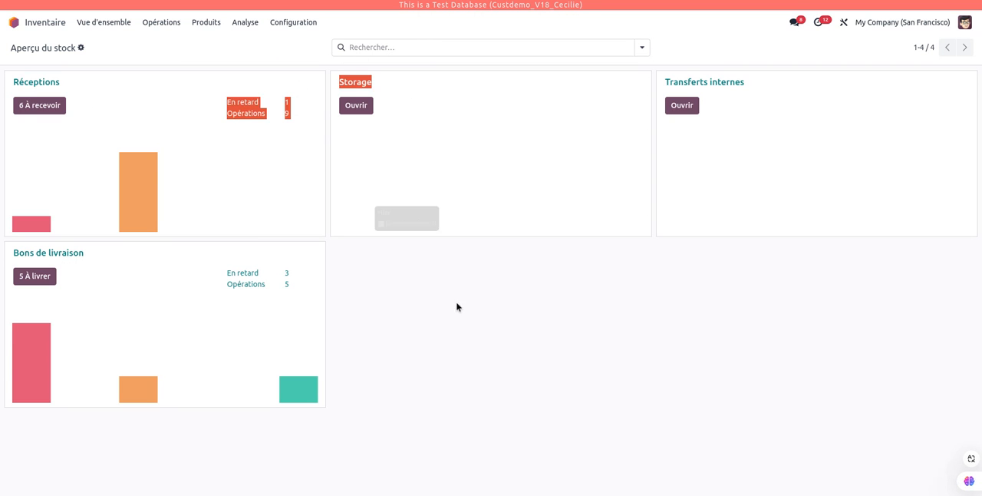
Open the receipt linked to the newest Azure Interior purchase order in Achats, check its WH/Input destination, and validate it.
{"action": "left_click", "coordinate": [14, 22]}
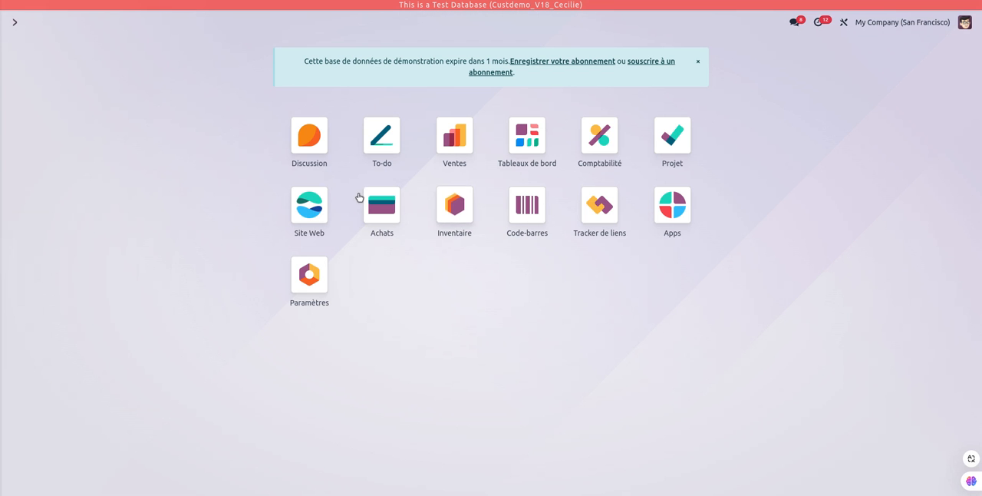
{"action": "left_click", "coordinate": [382, 206]}
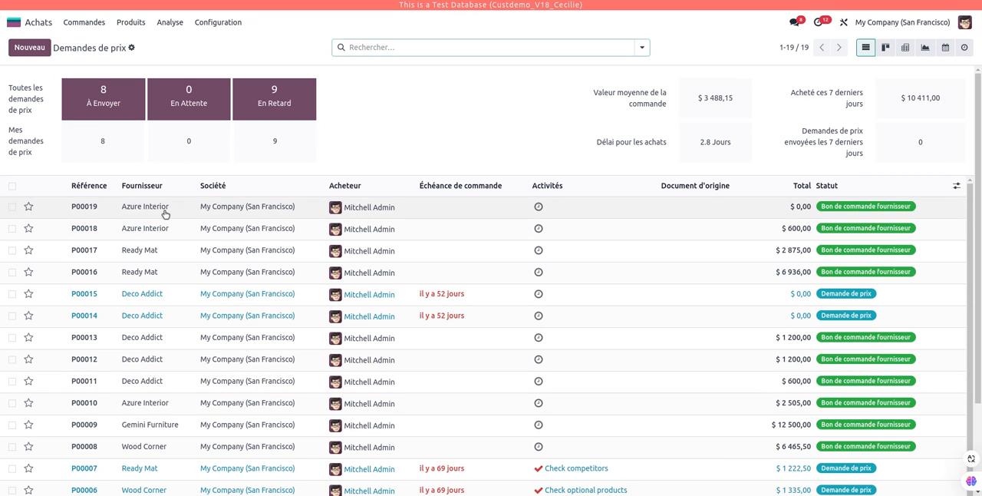
{"action": "left_click", "coordinate": [164, 211]}
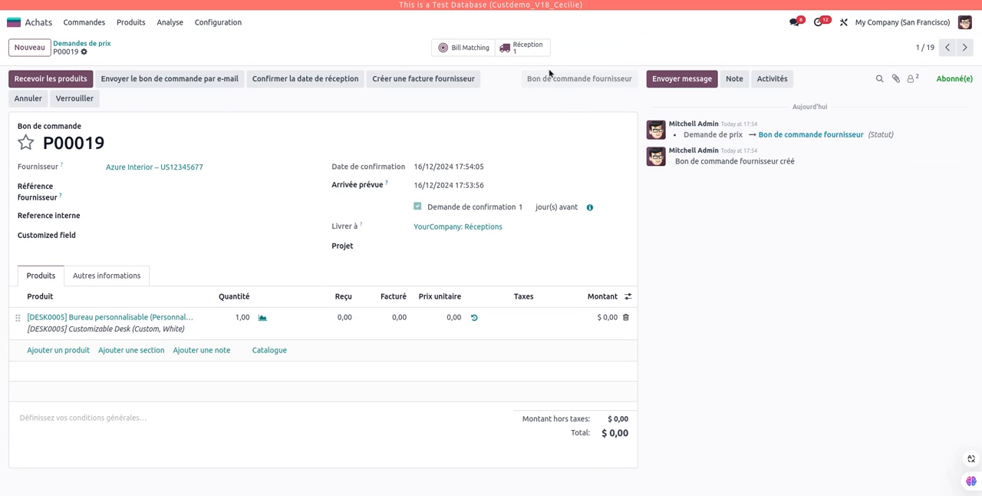
{"action": "left_click", "coordinate": [526, 48]}
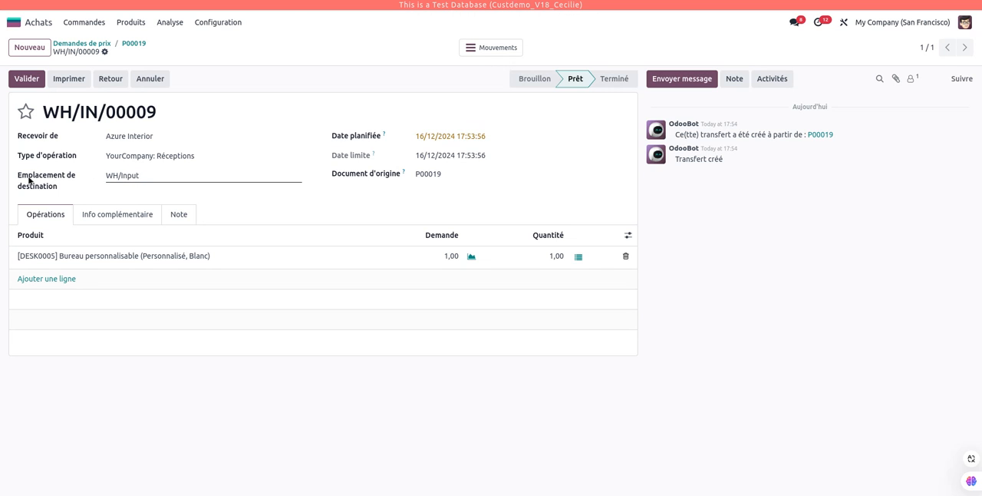
{"action": "left_click_drag", "start_coordinate": [143, 176], "coordinate": [103, 177]}
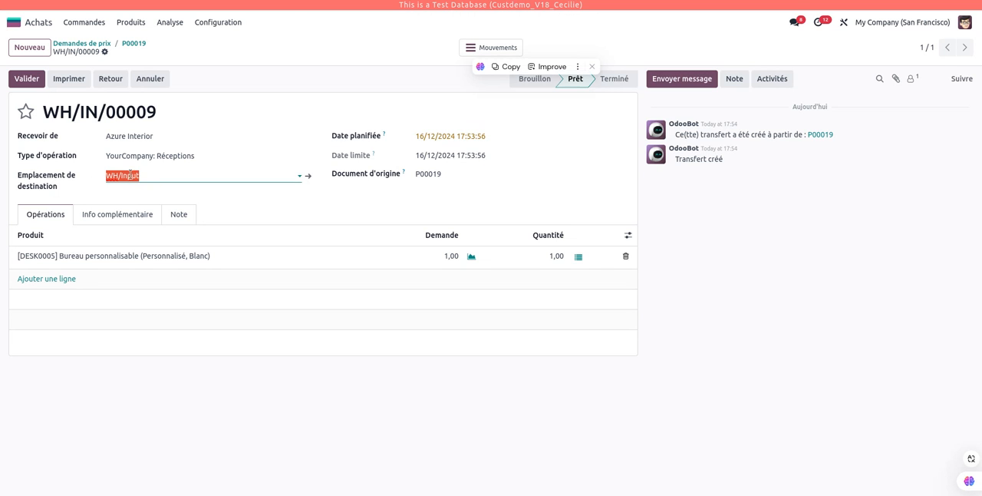
{"action": "left_click", "coordinate": [297, 72]}
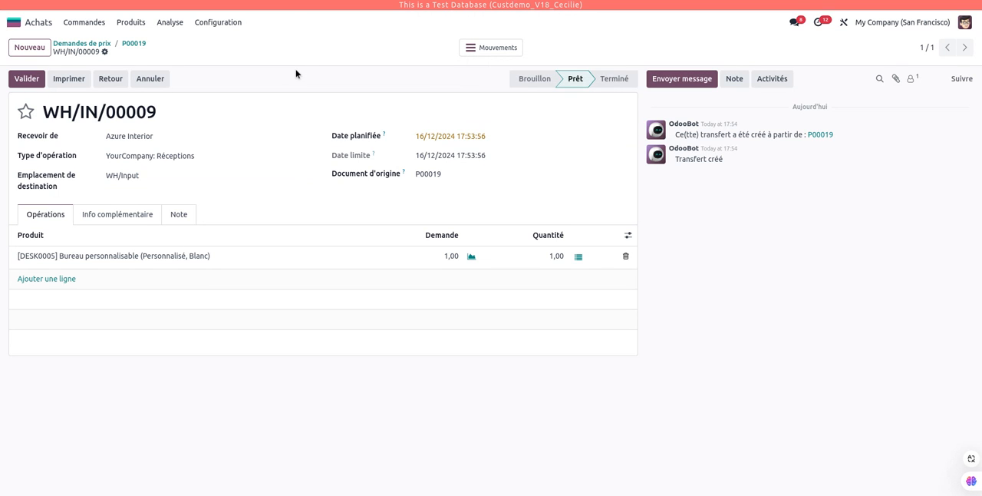
{"action": "left_click", "coordinate": [34, 82]}
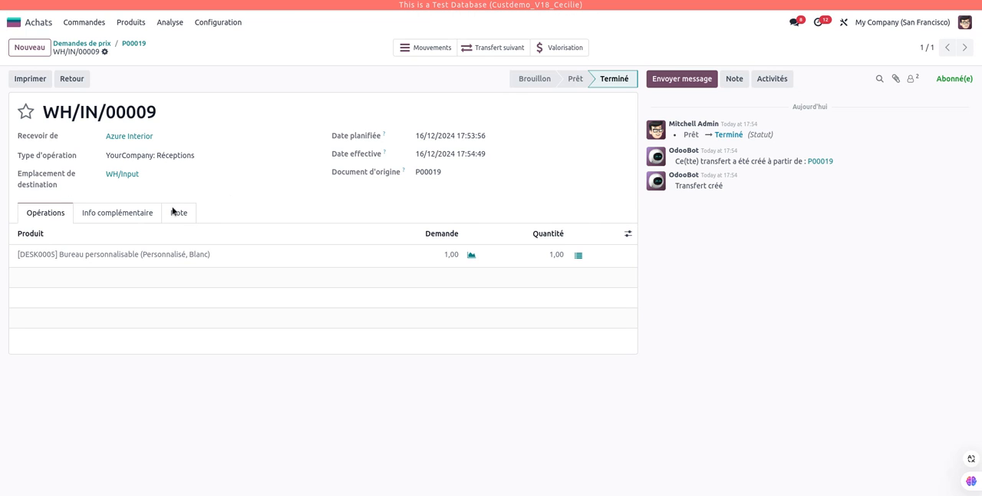
Open the receipt's following transfer from WH/Input to WH/Stock and validate it.
{"action": "left_click", "coordinate": [492, 50]}
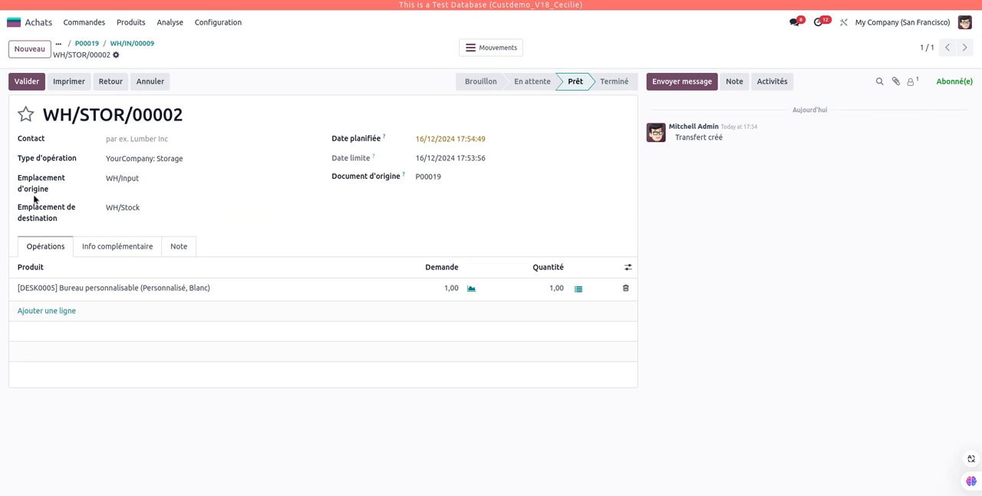
{"action": "left_click", "coordinate": [24, 82]}
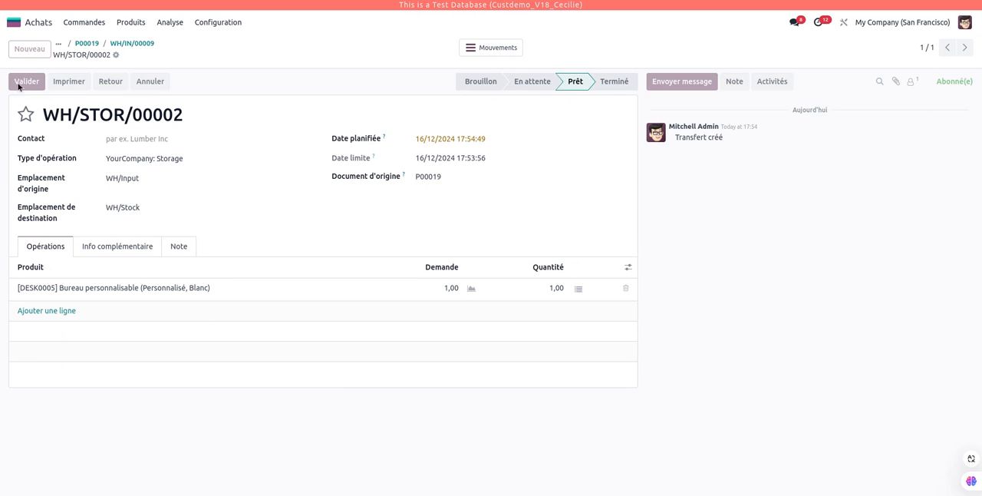
Duplicate the received Azure Interior purchase order and confirm the copy.
{"action": "left_click", "coordinate": [92, 44]}
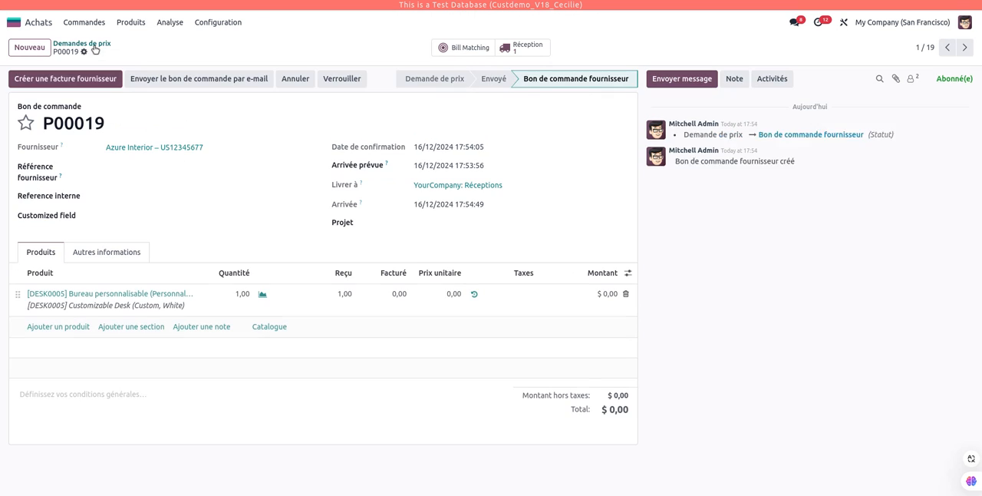
{"action": "left_click", "coordinate": [85, 52]}
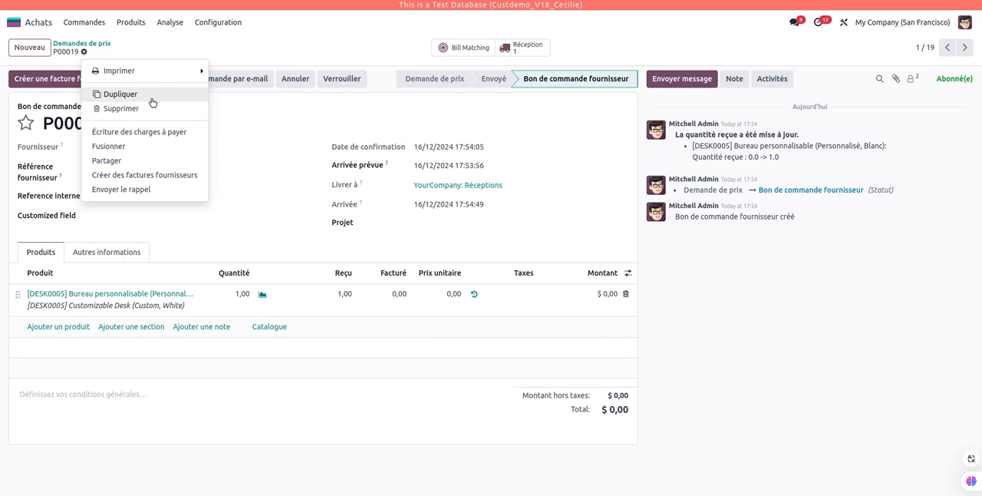
{"action": "left_click", "coordinate": [148, 95]}
{"action": "left_click", "coordinate": [246, 78]}
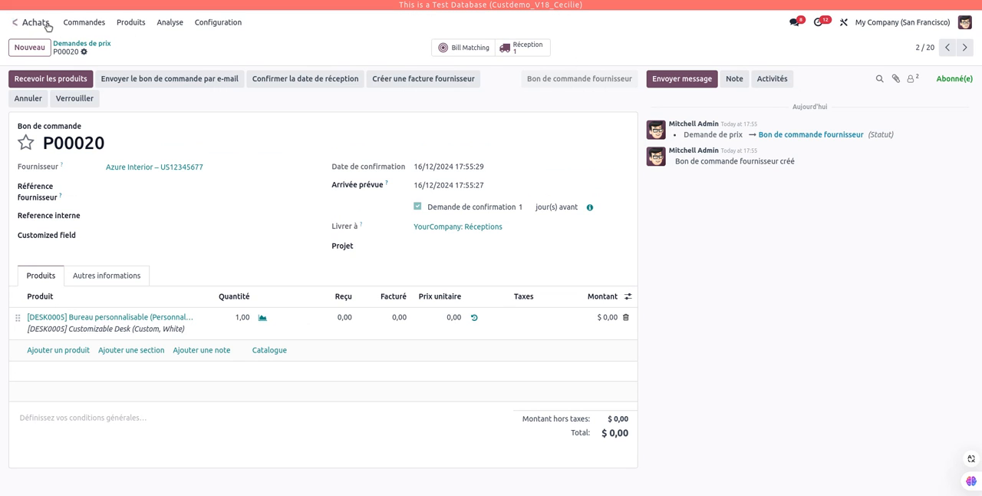
Switch to the Inventaire app, open the Azure Interior receipt among the pending Réceptions, and validate it.
{"action": "left_click", "coordinate": [13, 21]}
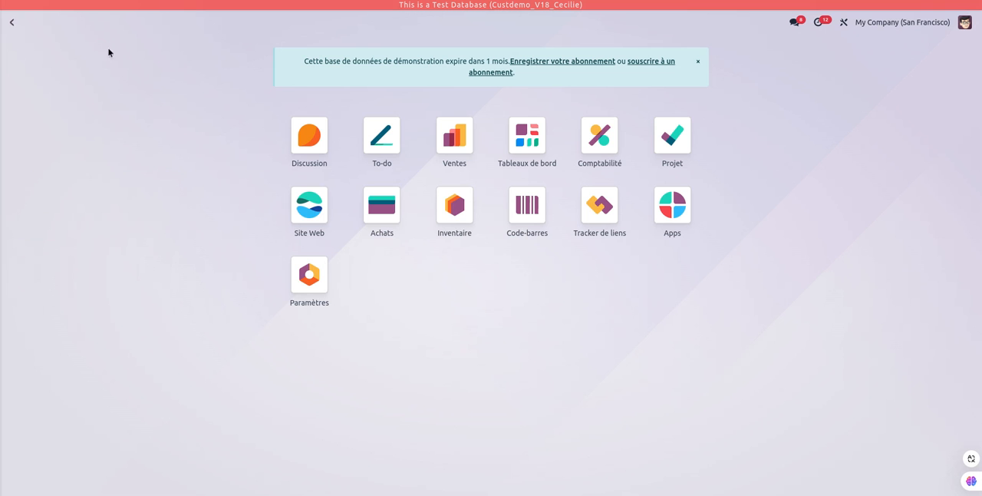
{"action": "left_click", "coordinate": [465, 230]}
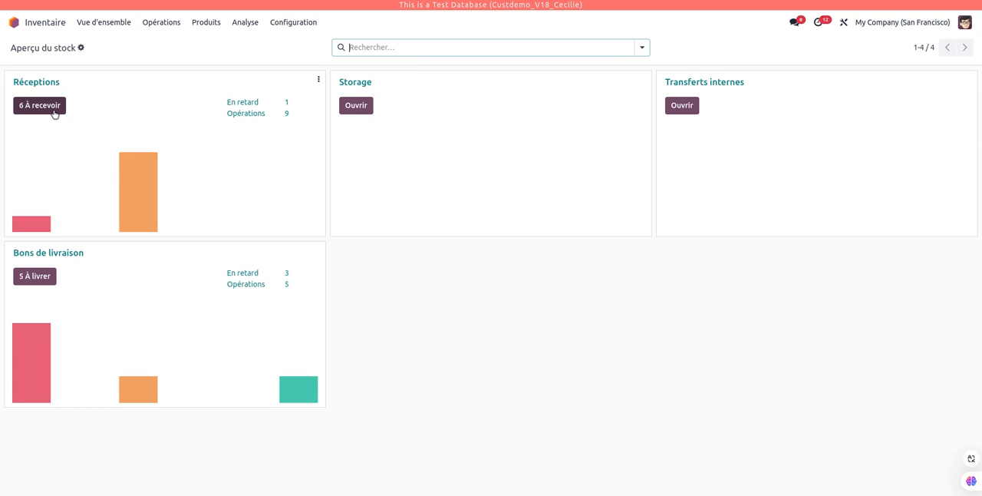
{"action": "left_click", "coordinate": [54, 114]}
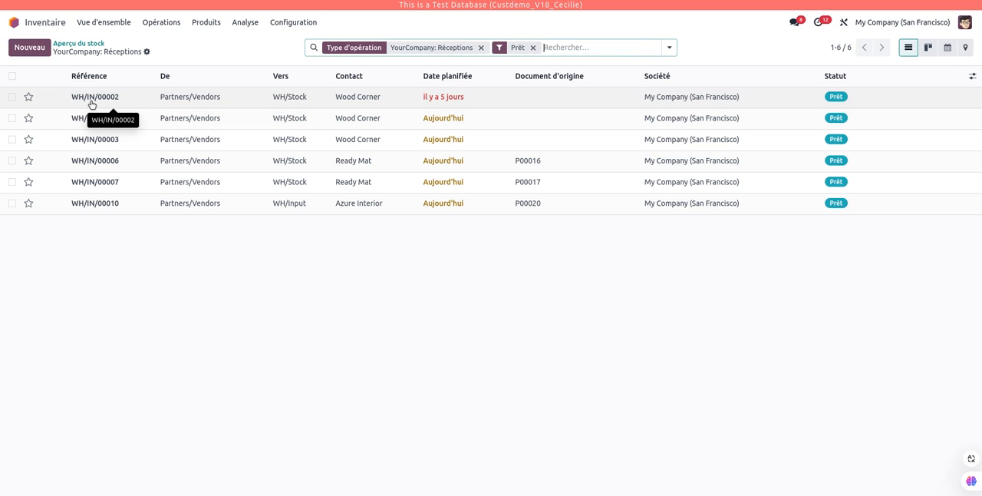
{"action": "left_click", "coordinate": [322, 212]}
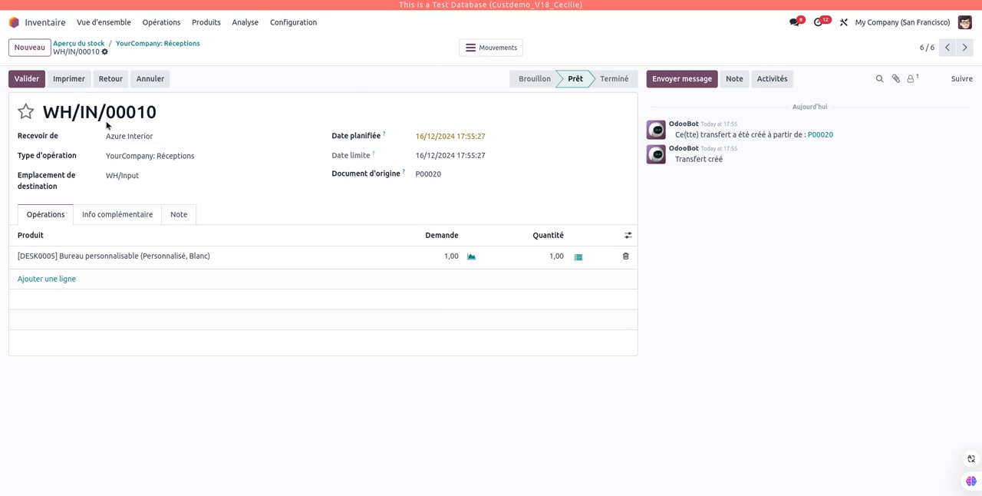
{"action": "left_click", "coordinate": [29, 79]}
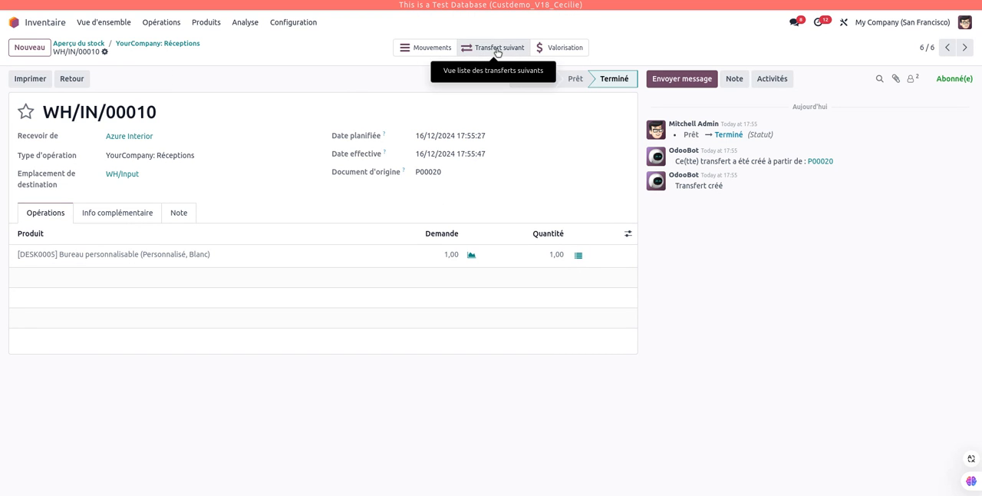
Open the pending Storage transfer from WH/Input to WH/Stock through the stock overview and validate it.
{"action": "left_click", "coordinate": [88, 43]}
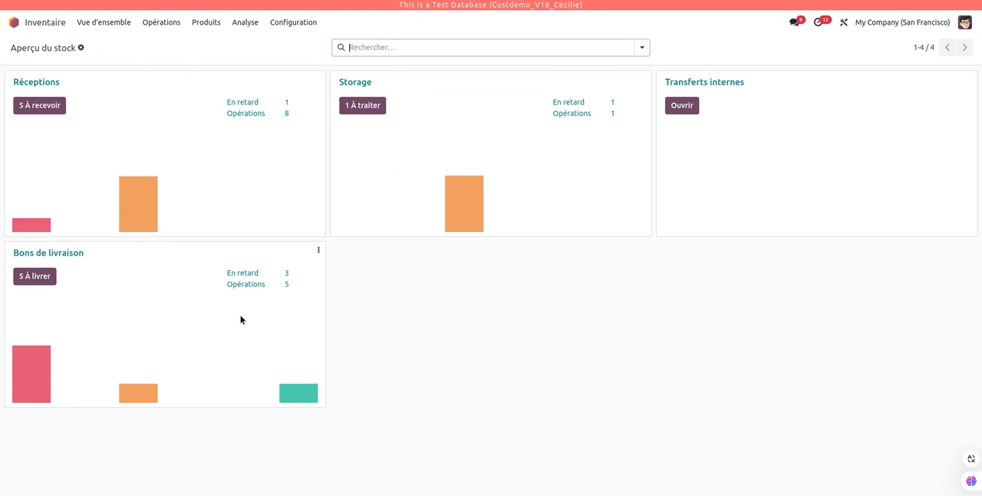
{"action": "left_click", "coordinate": [373, 109]}
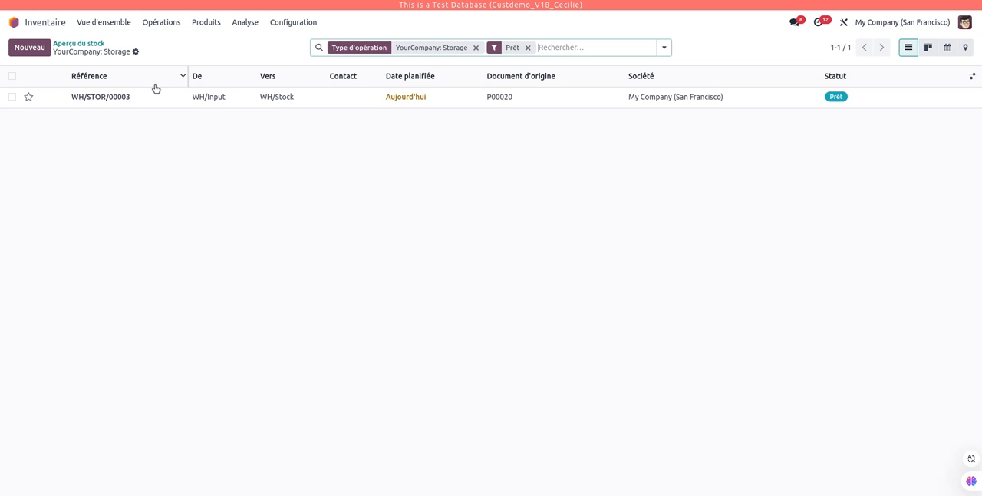
{"action": "left_click", "coordinate": [161, 98]}
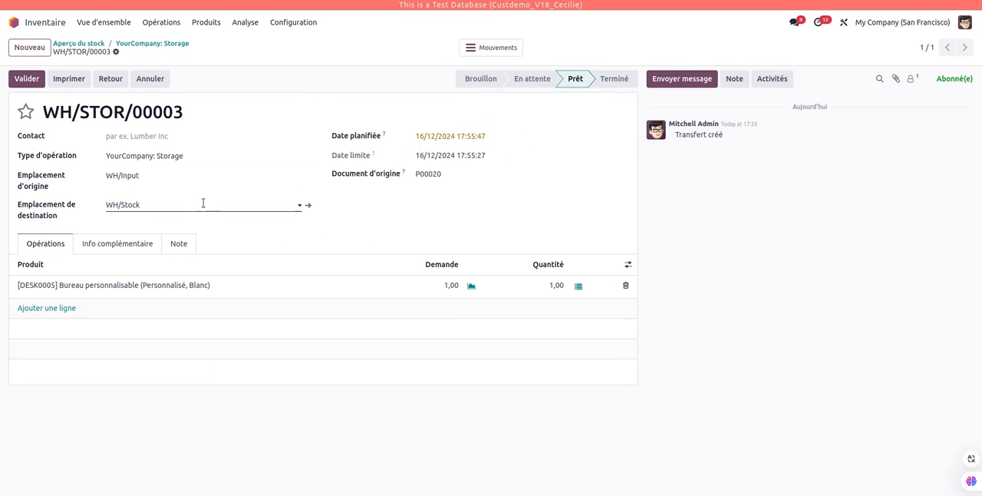
{"action": "double_click", "coordinate": [81, 117]}
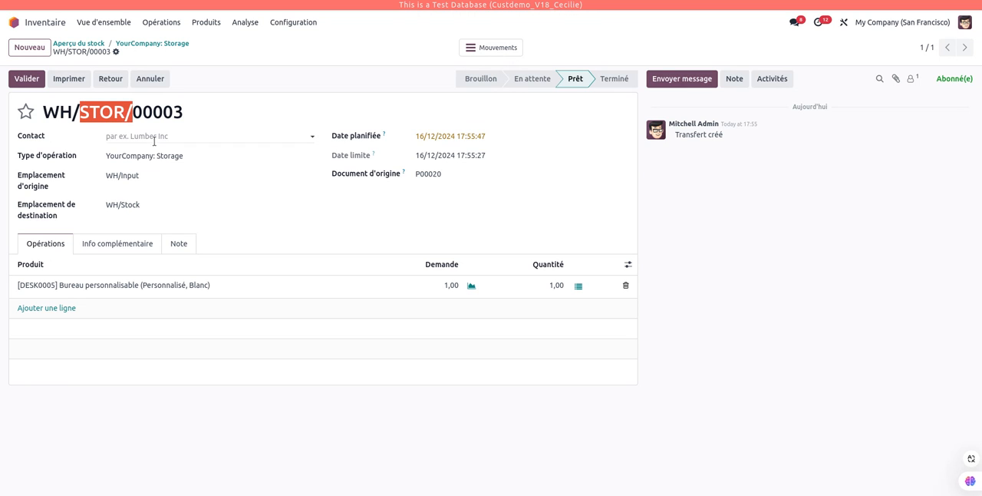
{"action": "left_click", "coordinate": [83, 113]}
{"action": "double_click", "coordinate": [82, 113]}
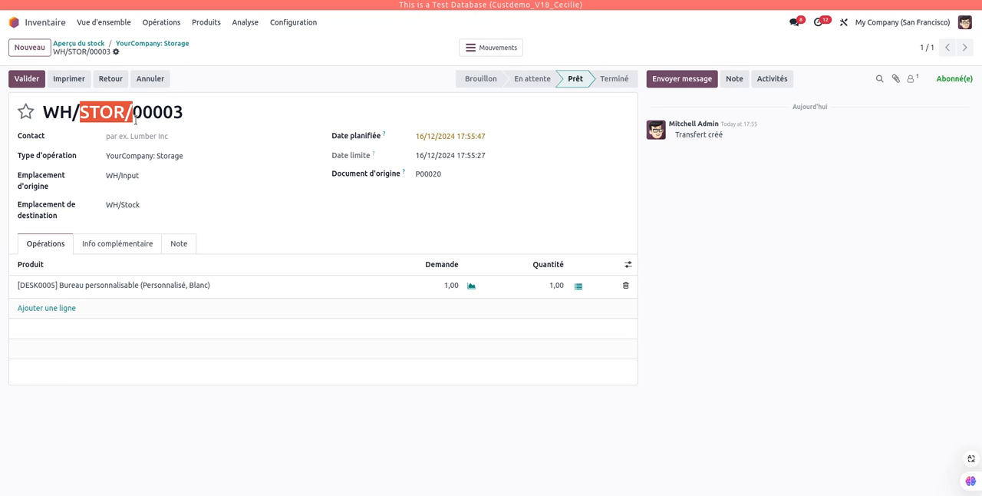
{"action": "left_click", "coordinate": [230, 119]}
{"action": "left_click", "coordinate": [27, 79]}
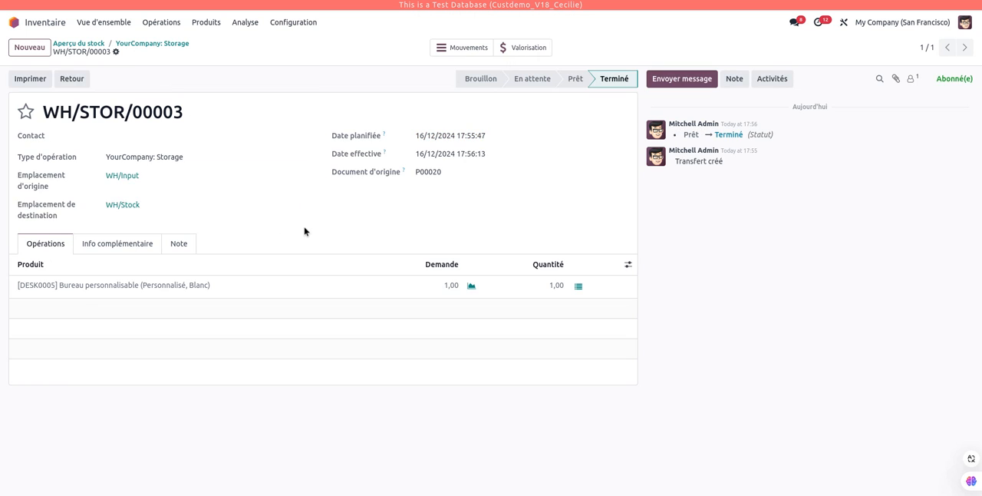
Set the YourCompany warehouse's outgoing shipments to Pick, Pack, then Deliver (3 steps) and save the warehouse.
{"action": "left_click", "coordinate": [311, 22]}
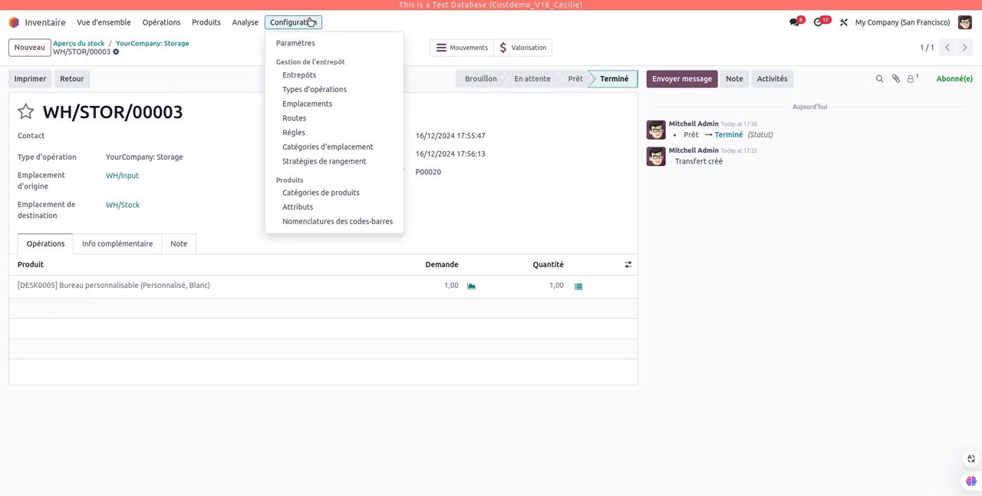
{"action": "left_click", "coordinate": [347, 80]}
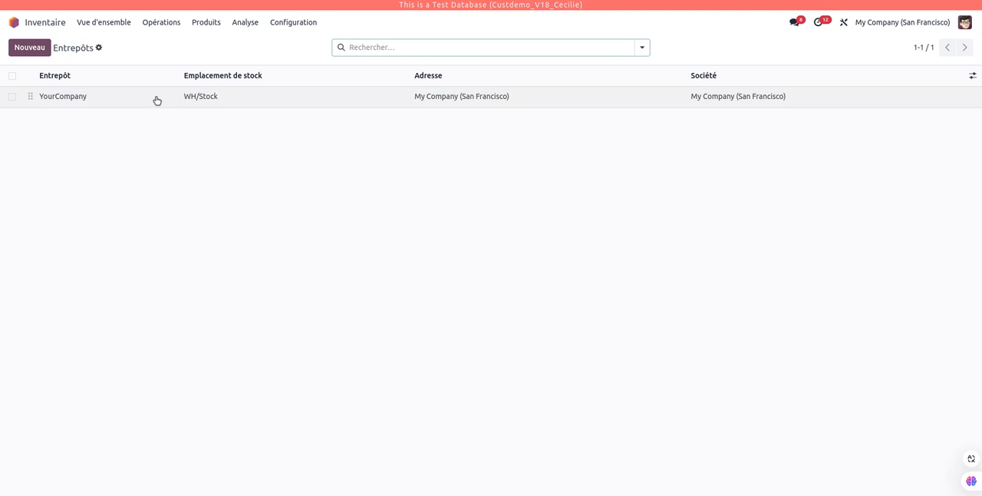
{"action": "left_click", "coordinate": [155, 100]}
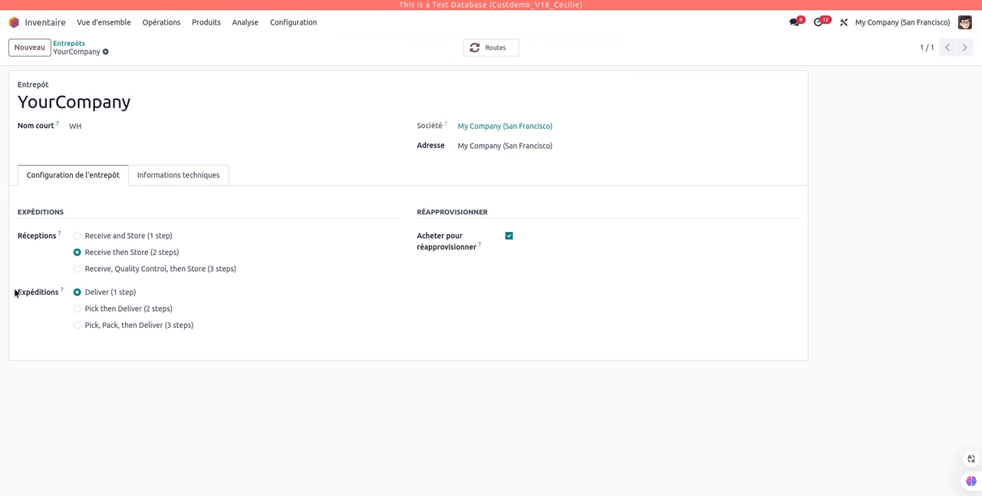
{"action": "left_click_drag", "start_coordinate": [14, 292], "coordinate": [138, 307]}
{"action": "left_click", "coordinate": [256, 414]}
{"action": "left_click", "coordinate": [131, 327]}
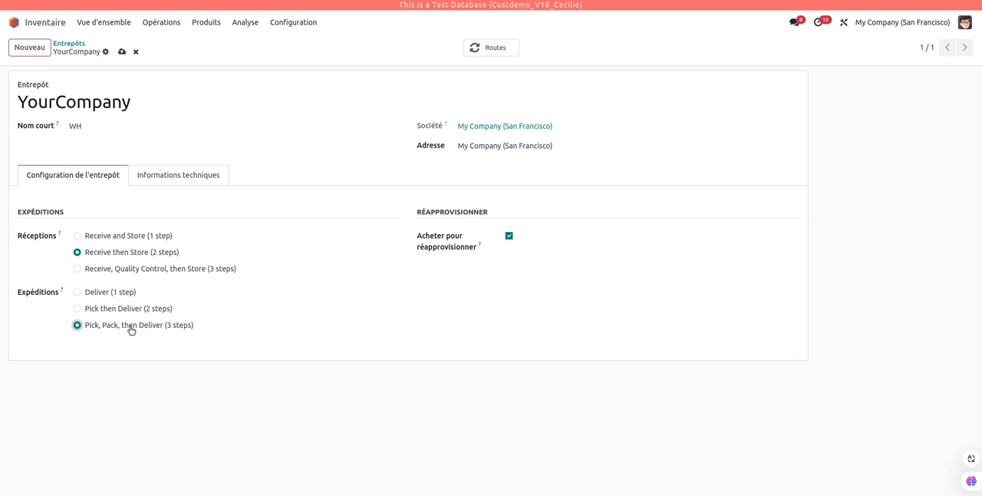
{"action": "left_click", "coordinate": [122, 51]}
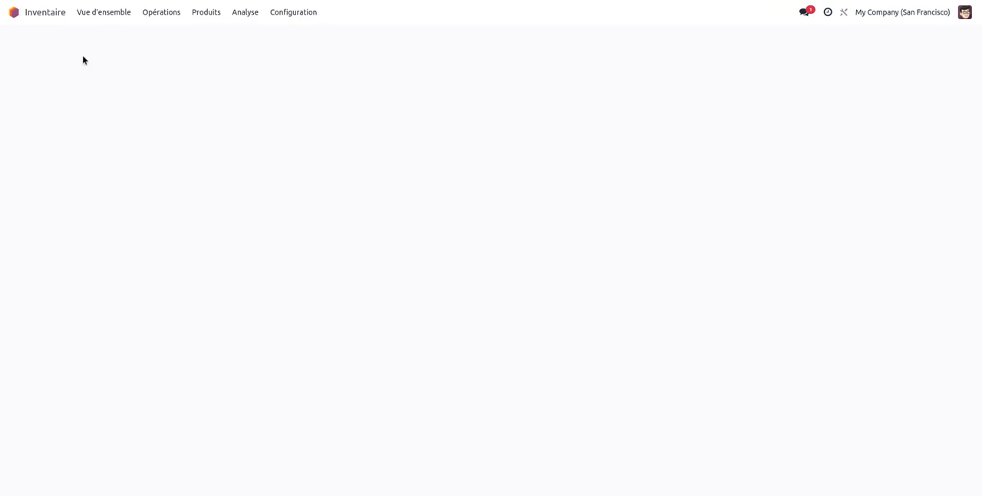
Reopen the Inventaire stock overview and examine the Pick, Pack and Bons de livraison operation types.
{"action": "left_click", "coordinate": [14, 22]}
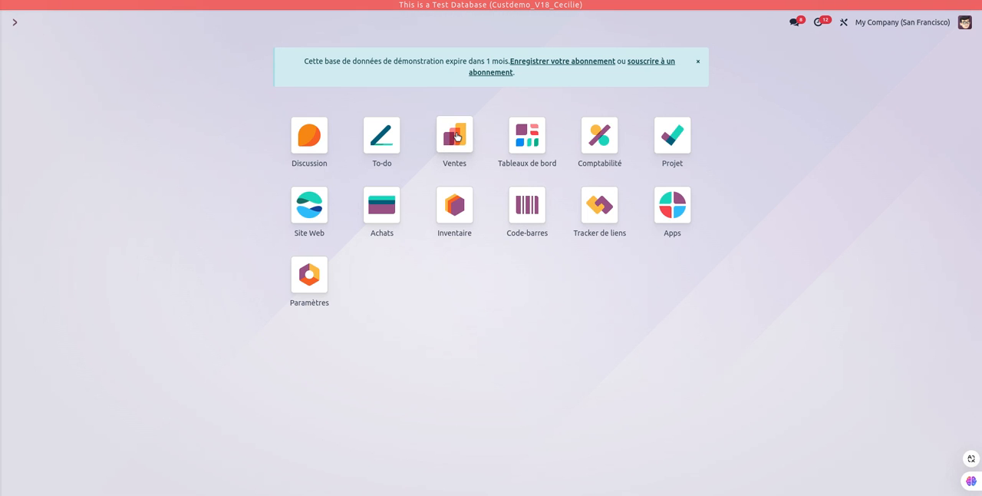
{"action": "left_click", "coordinate": [449, 220]}
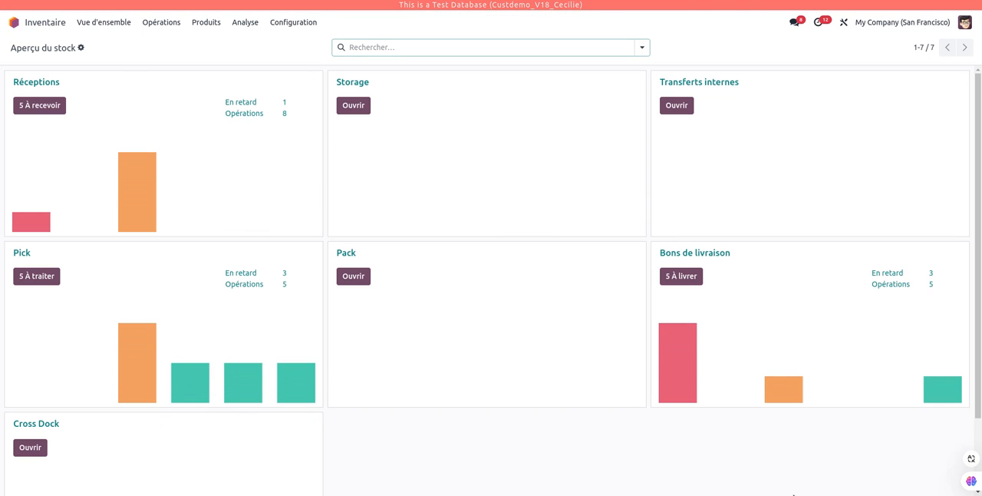
{"action": "scroll", "coordinate": [589, 430], "scroll_direction": "down", "scroll_amount": 2}
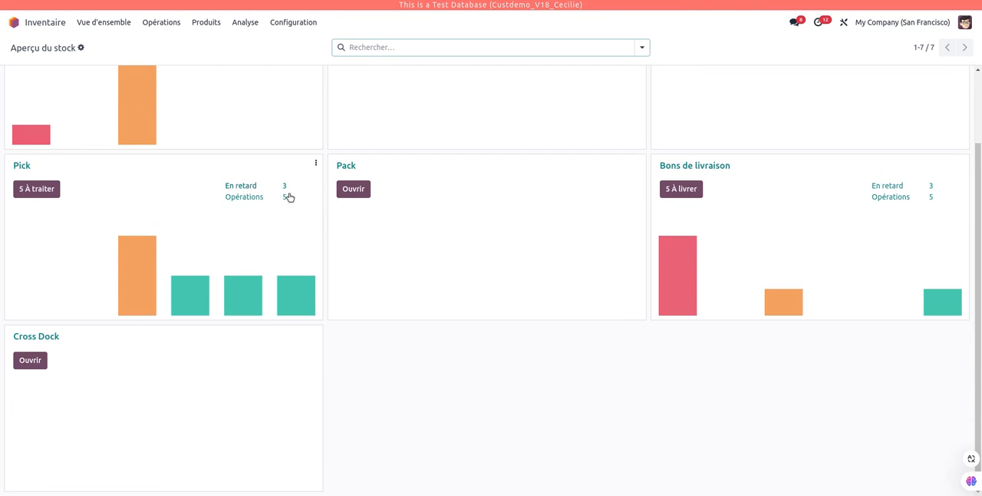
{"action": "scroll", "coordinate": [459, 399], "scroll_direction": "up", "scroll_amount": 2}
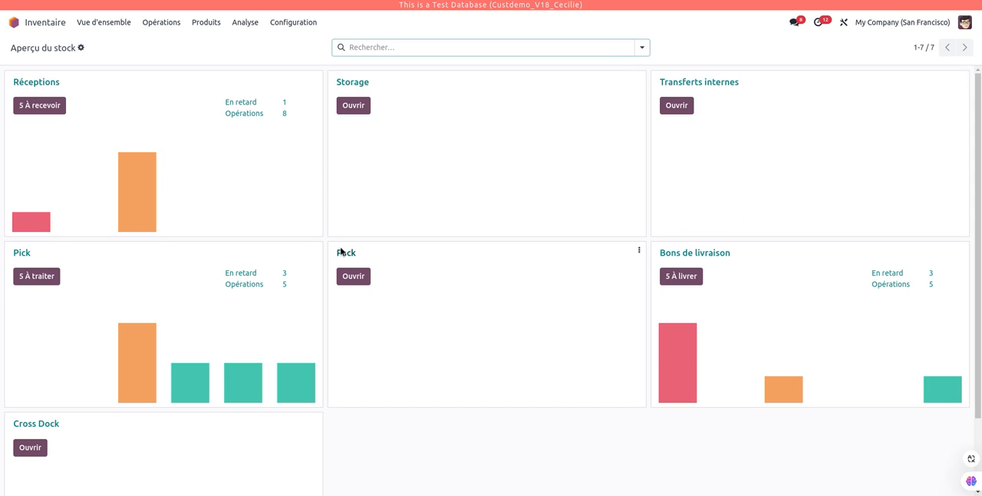
Create a quotation in Ventes for Deco Addict with the product [E-COM99] Armoire sur mesure (États-Unis) and confirm it.
{"action": "left_click", "coordinate": [54, 22]}
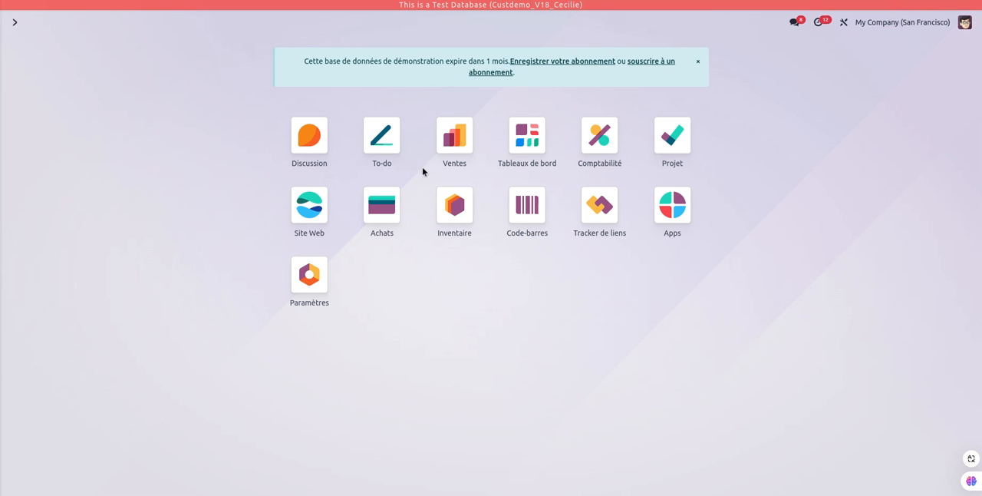
{"action": "left_click", "coordinate": [455, 137]}
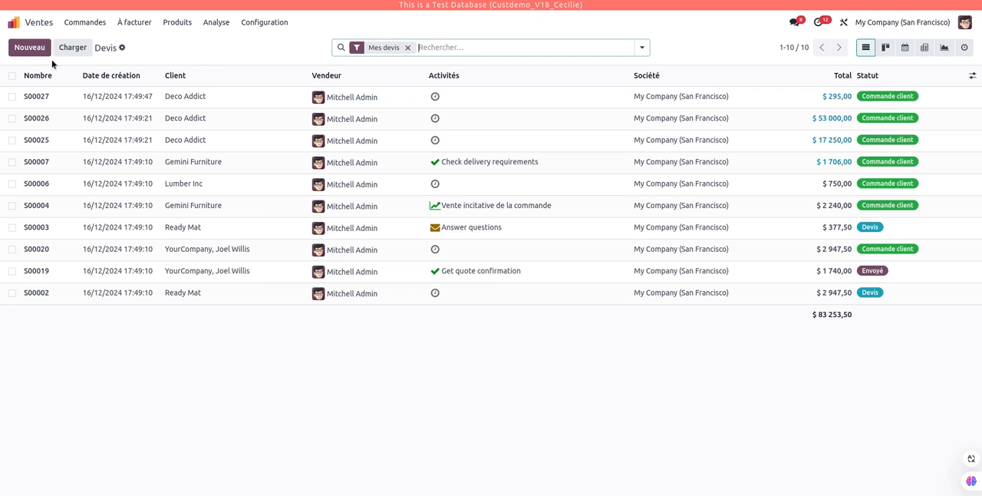
{"action": "left_click", "coordinate": [25, 49]}
{"action": "left_click", "coordinate": [116, 139]}
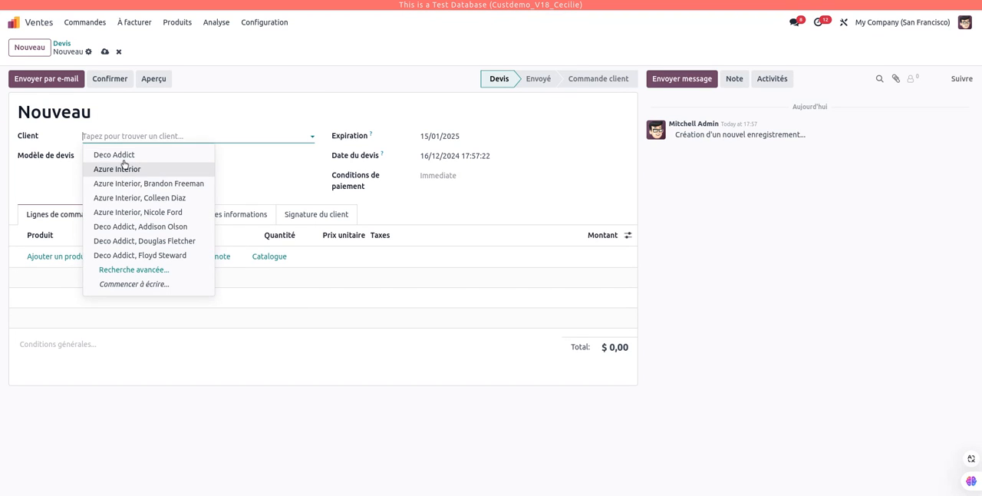
{"action": "left_click", "coordinate": [121, 154]}
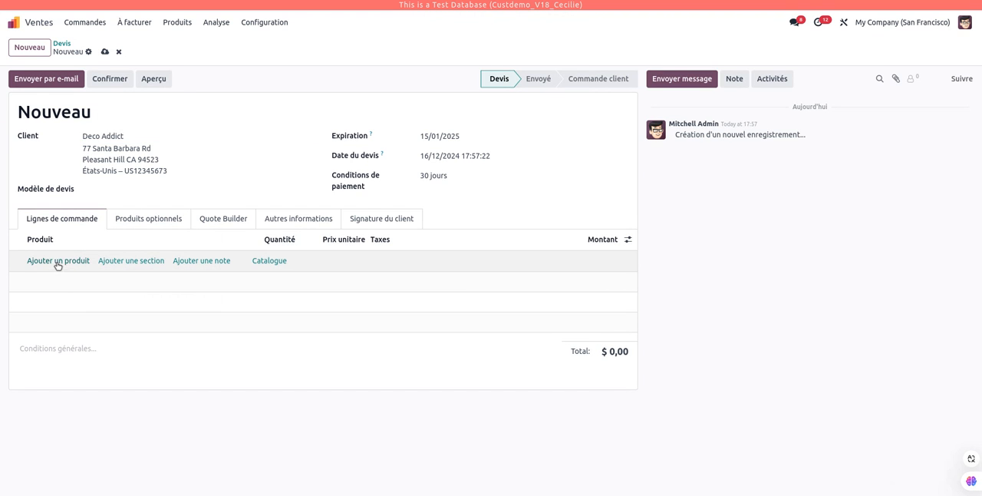
{"action": "left_click", "coordinate": [59, 261]}
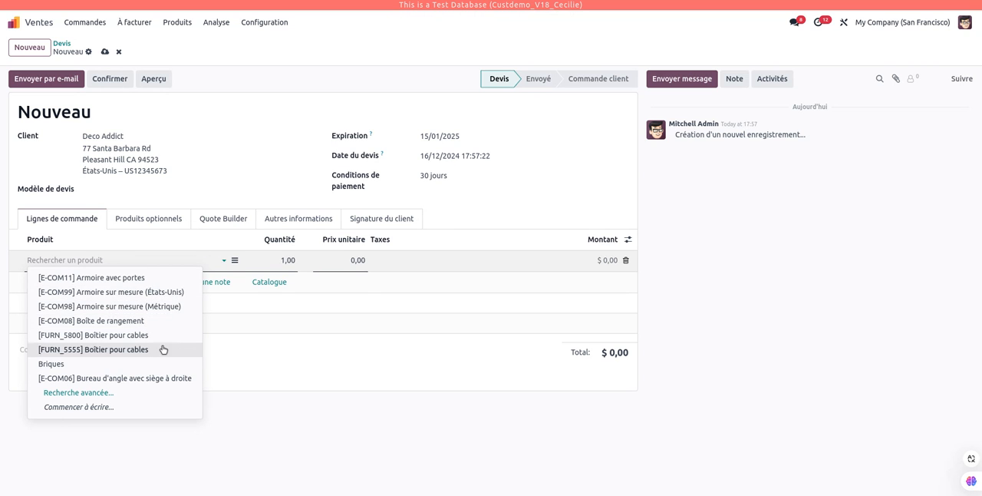
{"action": "left_click", "coordinate": [158, 291]}
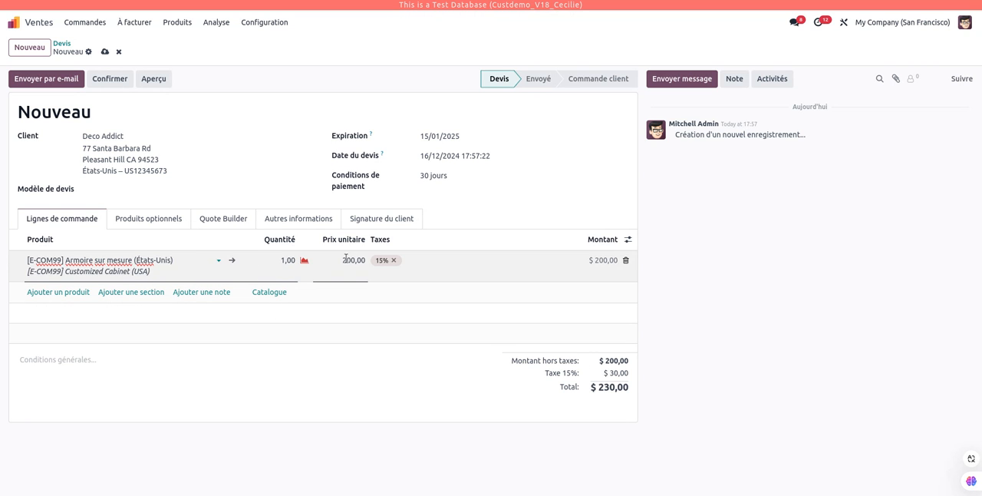
{"action": "left_click", "coordinate": [105, 80]}
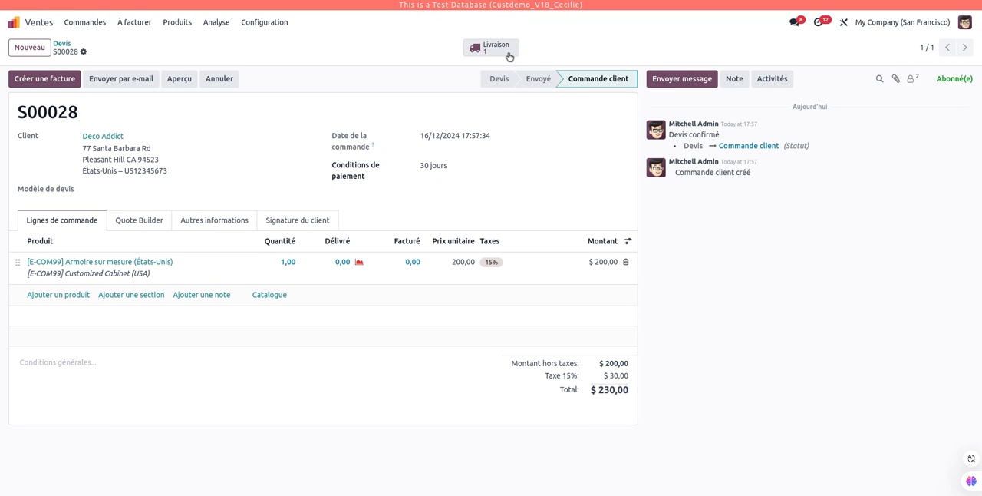
Open the delivery linked to the Deco Addict sales order and set the cabinet's picked quantity to 1.
{"action": "left_click", "coordinate": [488, 54]}
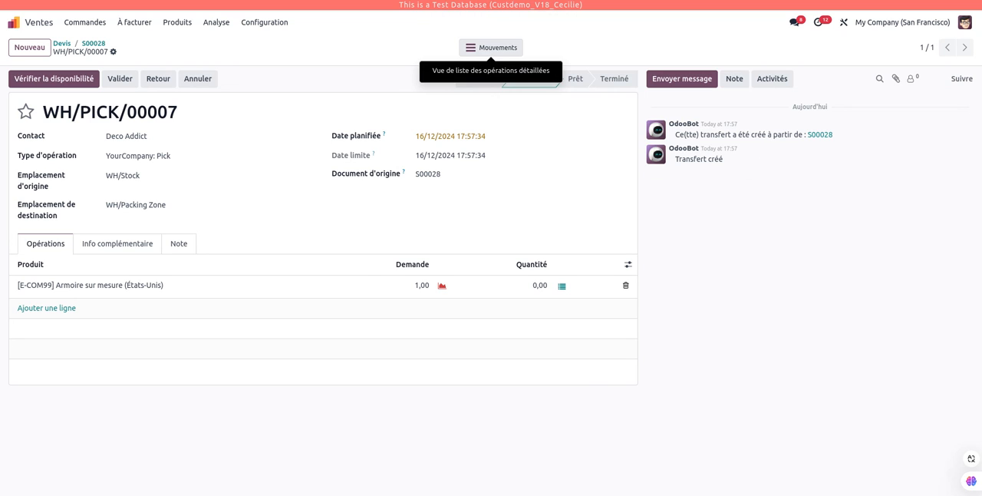
{"action": "left_click", "coordinate": [540, 286]}
{"action": "type", "text": "1"}
{"action": "left_click", "coordinate": [473, 419]}
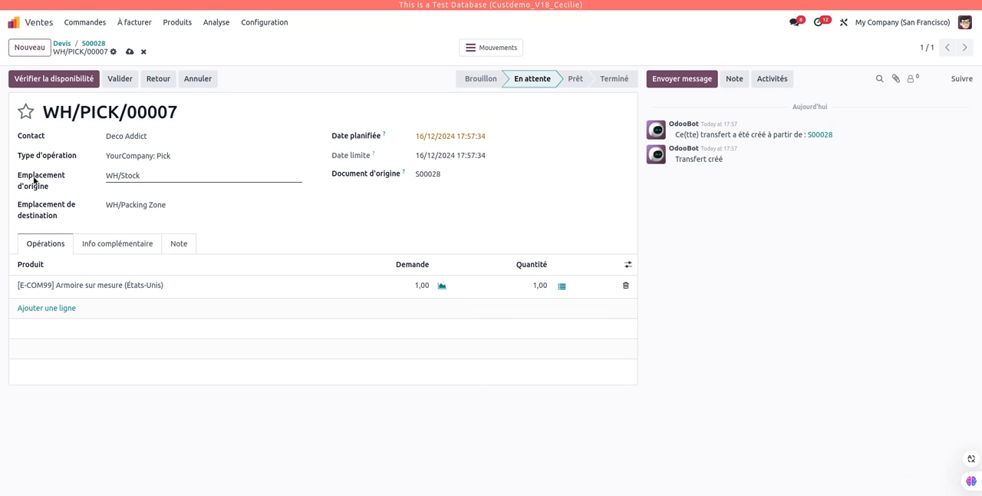
Examine the pick transfer's reference, source location and destination location.
{"action": "left_click_drag", "start_coordinate": [144, 176], "coordinate": [93, 178]}
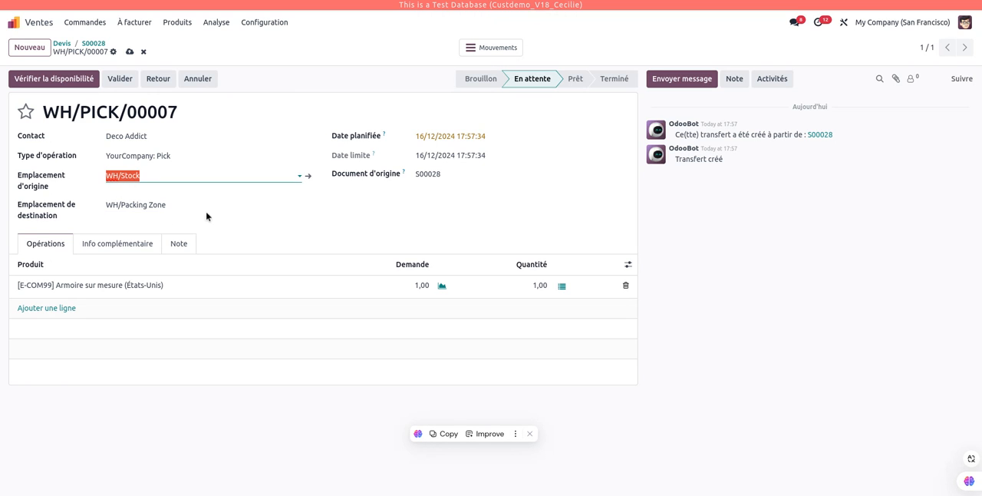
{"action": "left_click", "coordinate": [182, 202]}
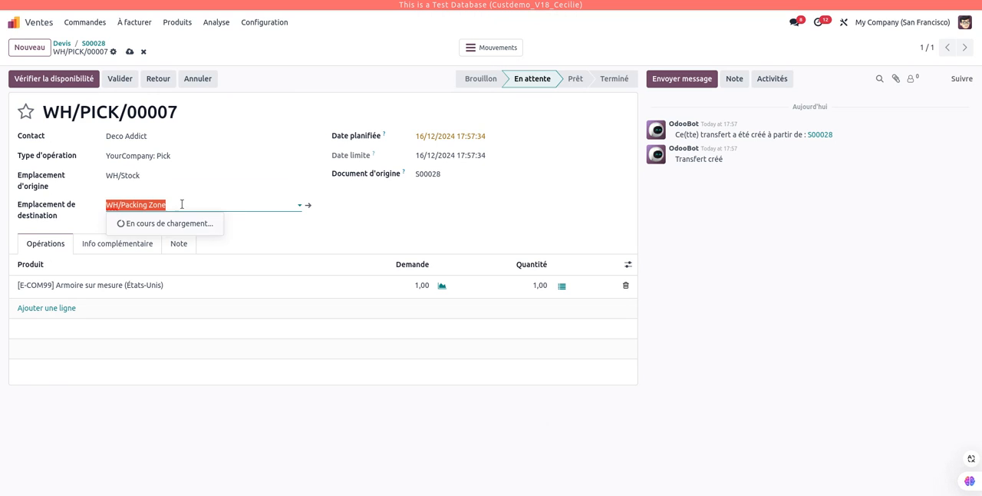
{"action": "left_click", "coordinate": [307, 60]}
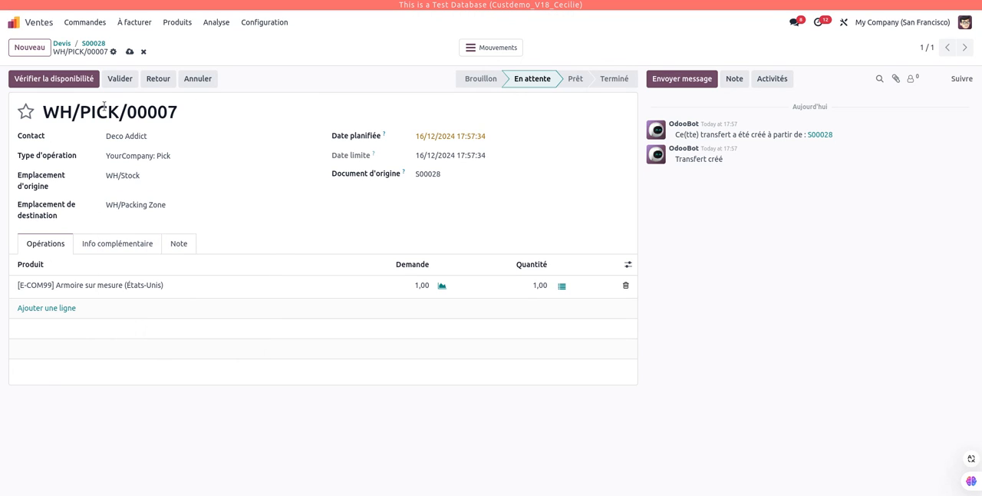
{"action": "left_click_drag", "start_coordinate": [79, 113], "coordinate": [120, 113]}
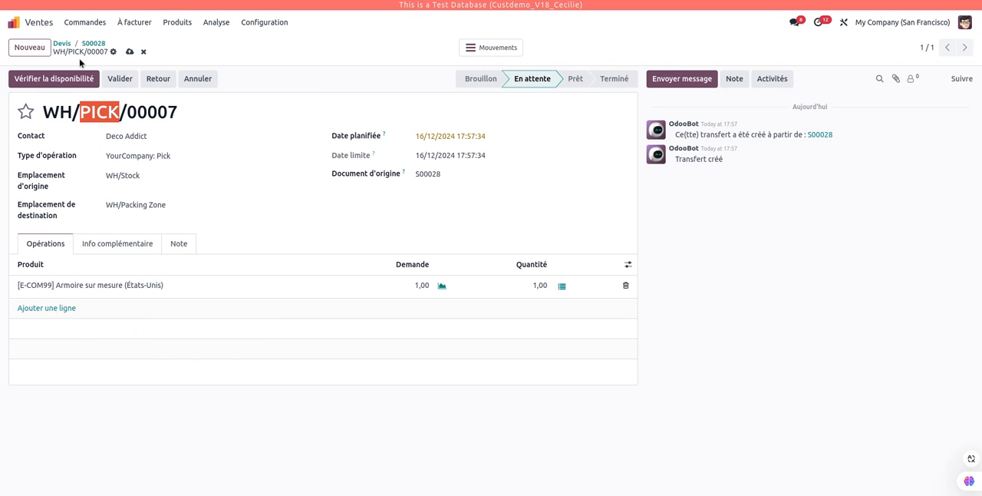
{"action": "left_click", "coordinate": [81, 115]}
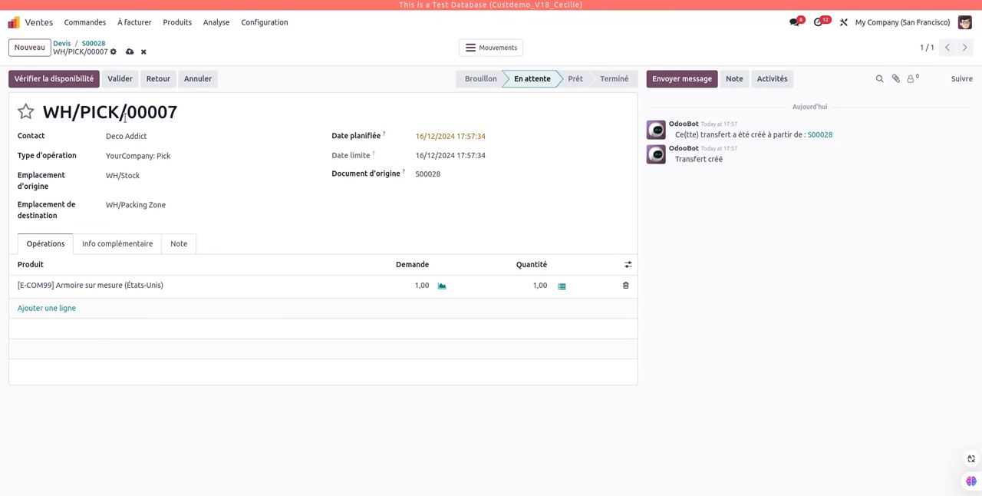
{"action": "left_click_drag", "start_coordinate": [120, 113], "coordinate": [79, 113]}
{"action": "left_click", "coordinate": [249, 479]}
{"action": "left_click", "coordinate": [132, 172]}
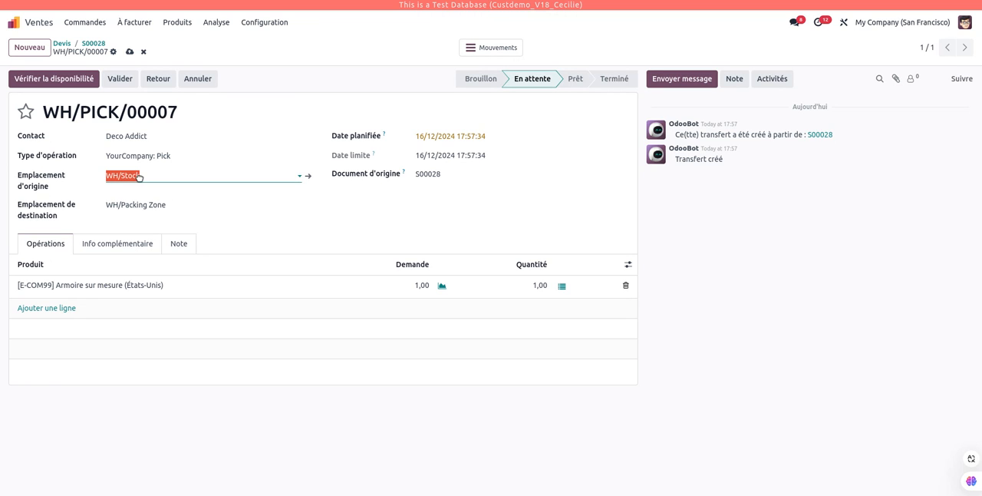
{"action": "left_click", "coordinate": [171, 203]}
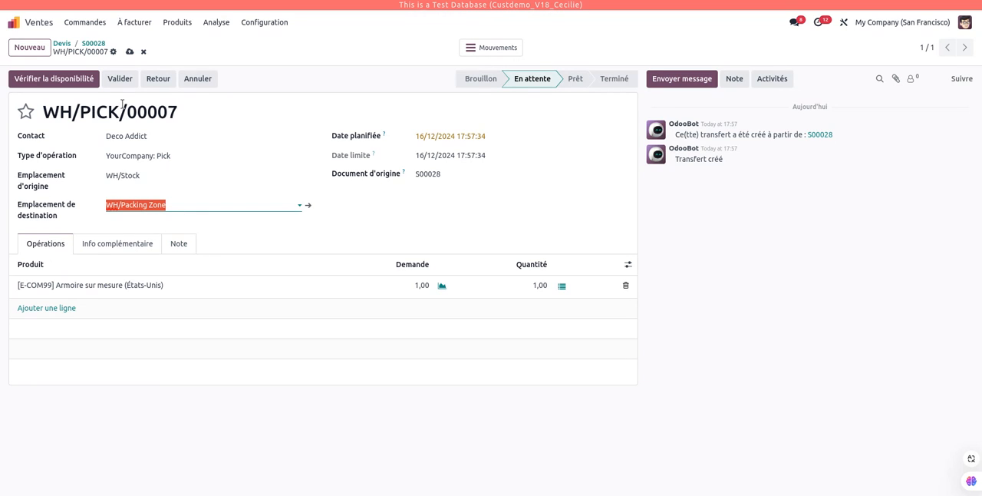
Validate the pick transfer and examine the reference, source location and destination location of the pack transfer that follows it.
{"action": "left_click", "coordinate": [120, 78]}
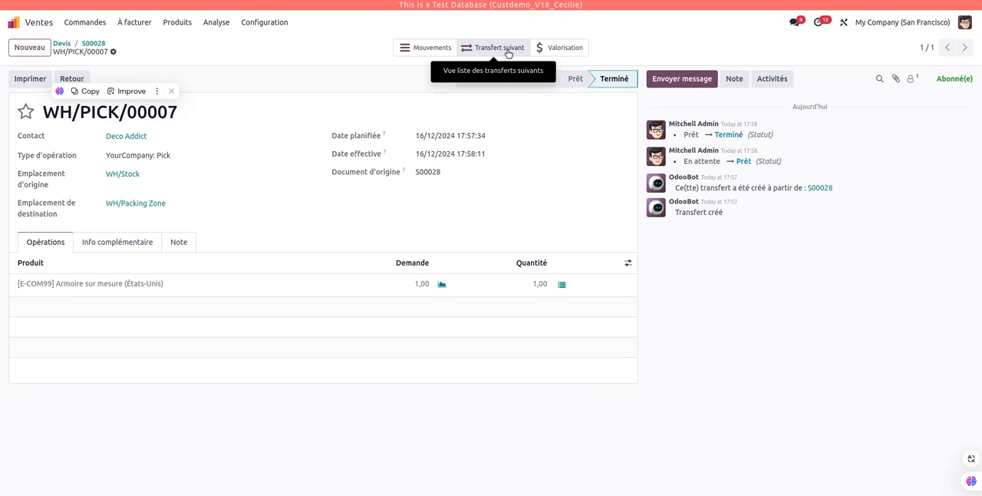
{"action": "left_click", "coordinate": [499, 47]}
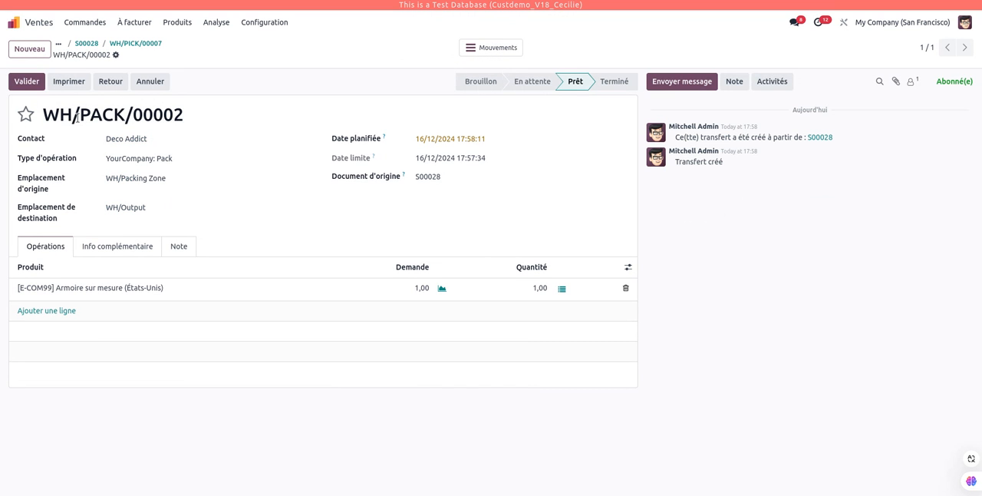
{"action": "left_click_drag", "start_coordinate": [79, 115], "coordinate": [126, 115]}
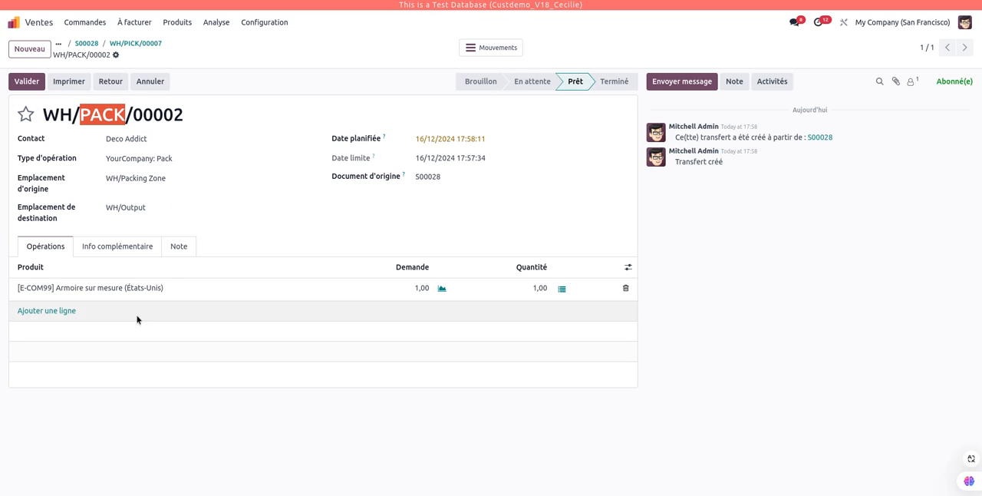
{"action": "left_click", "coordinate": [171, 181]}
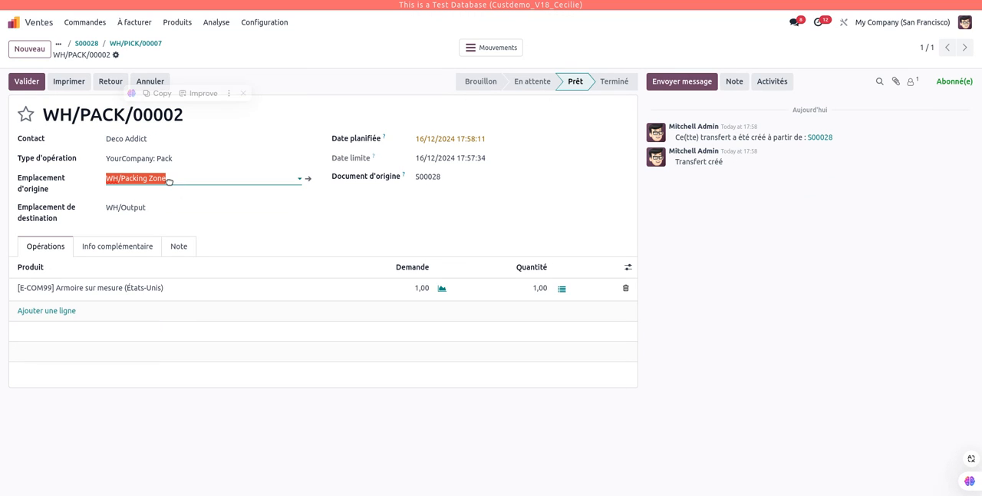
{"action": "left_click", "coordinate": [246, 459]}
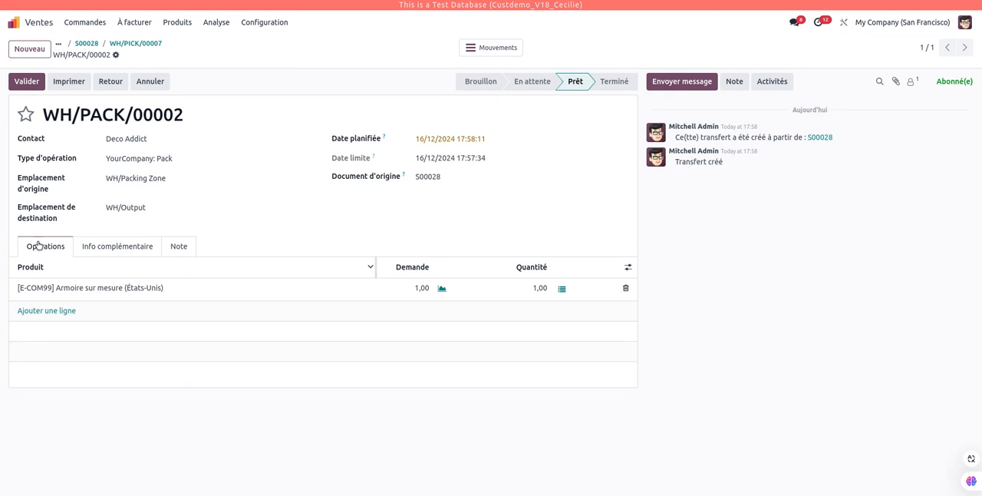
{"action": "left_click", "coordinate": [127, 180]}
{"action": "left_click", "coordinate": [168, 206]}
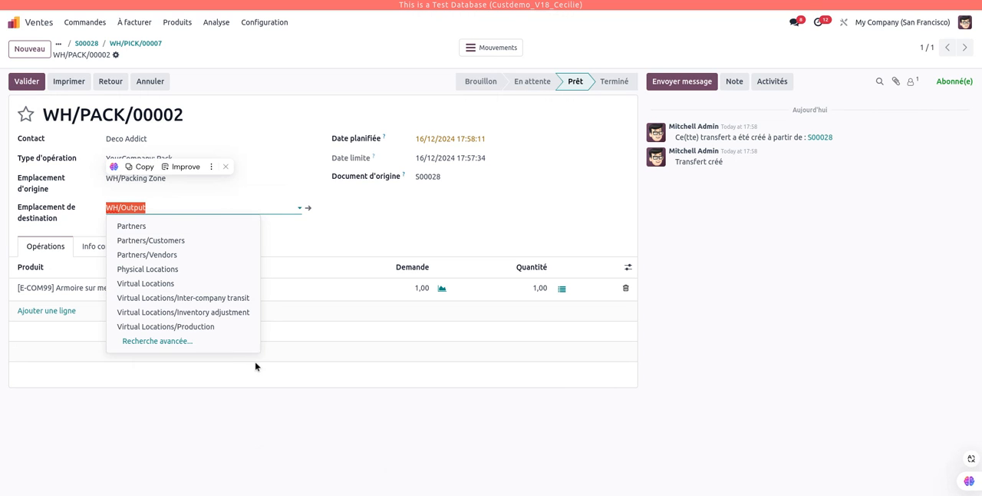
{"action": "left_click", "coordinate": [505, 474]}
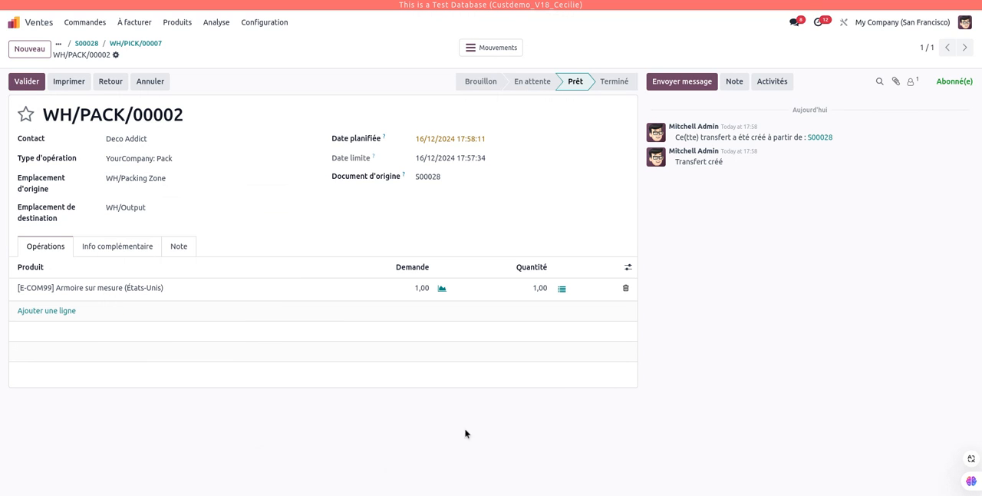
Validate the pack transfer for the cabinet and open the delivery order that follows it.
{"action": "left_click", "coordinate": [68, 81]}
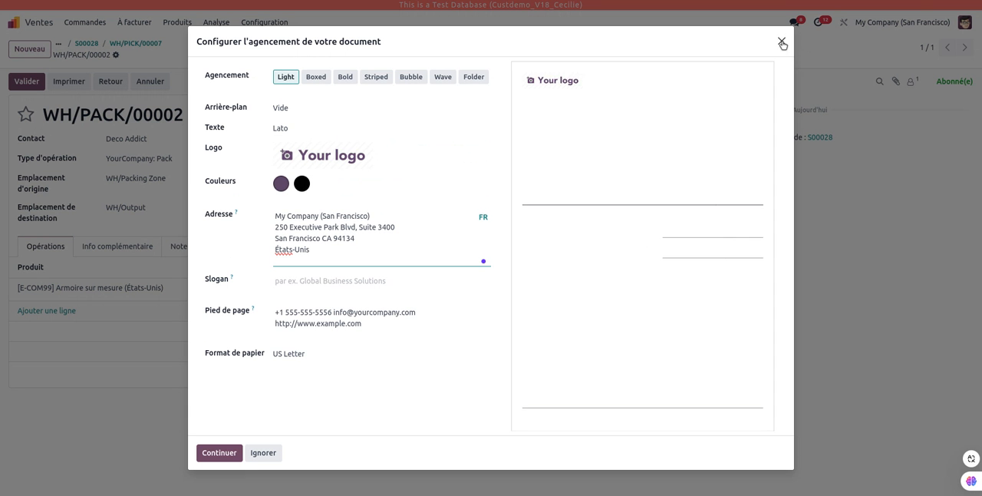
{"action": "left_click", "coordinate": [781, 41]}
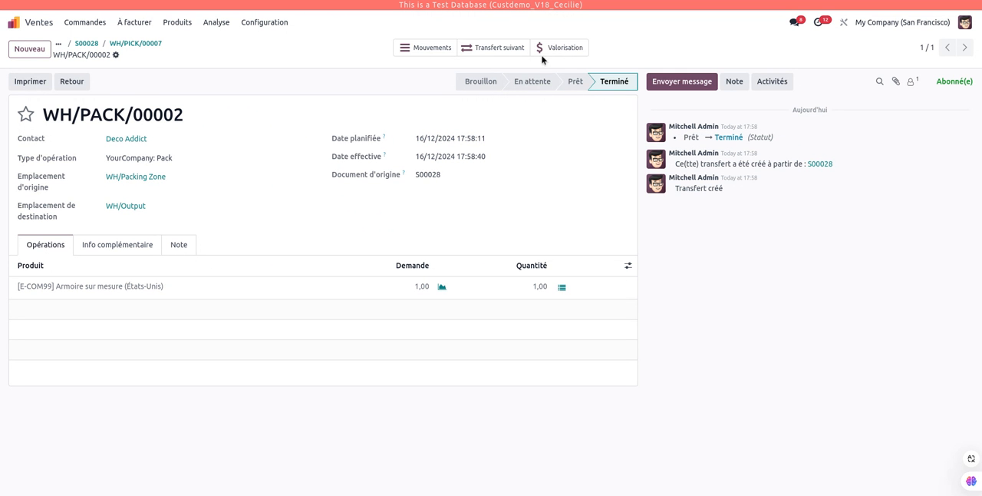
{"action": "left_click", "coordinate": [510, 47]}
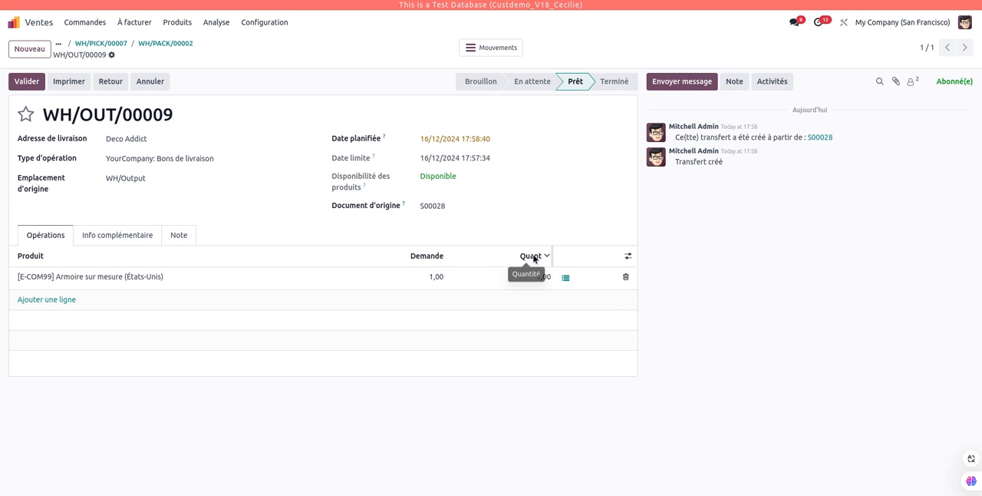
Check the delivery order's reference and delivery address, and validate the delivery to Deco Addict.
{"action": "left_click_drag", "start_coordinate": [80, 115], "coordinate": [119, 119]}
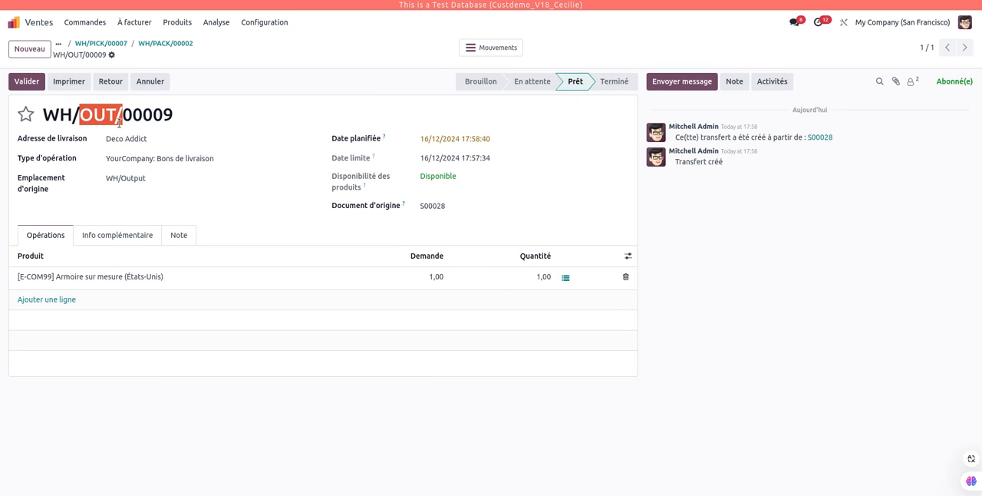
{"action": "left_click", "coordinate": [223, 439]}
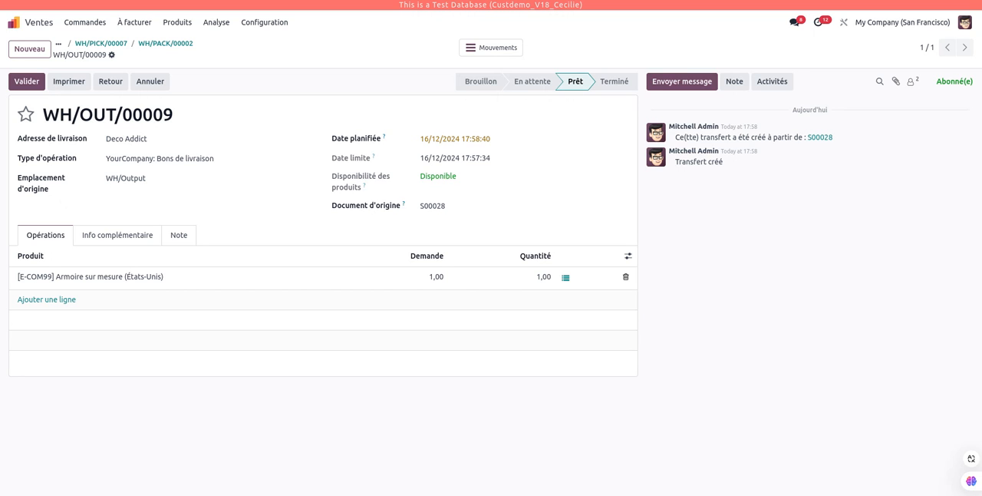
{"action": "left_click", "coordinate": [114, 143]}
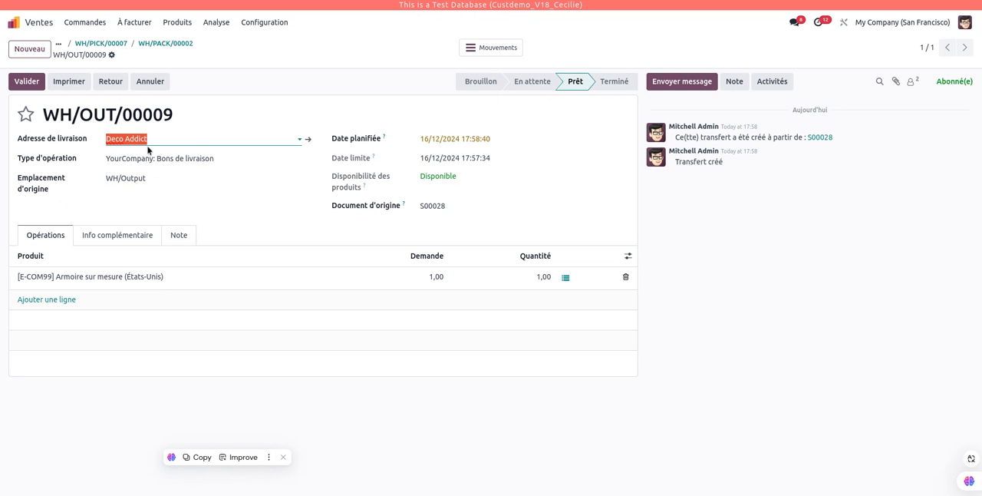
{"action": "left_click", "coordinate": [29, 82]}
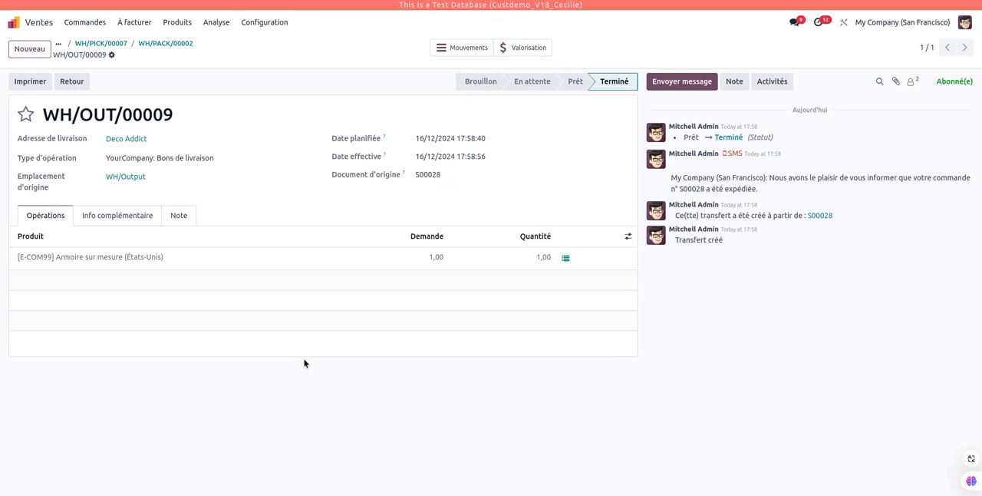
Switch to Inventaire and open the YourCompany warehouse from the configured warehouses (Entrepôts).
{"action": "left_click", "coordinate": [270, 23]}
{"action": "left_click", "coordinate": [14, 22]}
{"action": "left_click", "coordinate": [442, 225]}
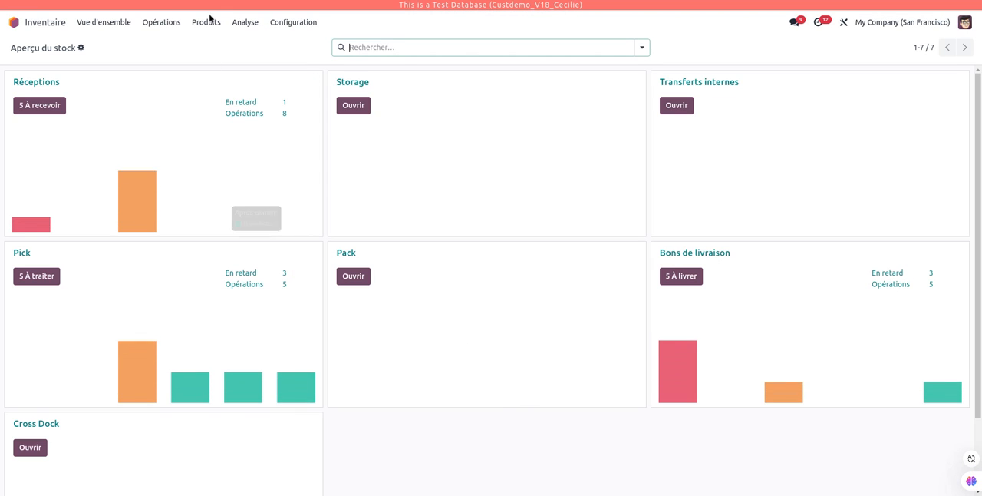
{"action": "left_click", "coordinate": [293, 24]}
{"action": "left_click", "coordinate": [330, 77]}
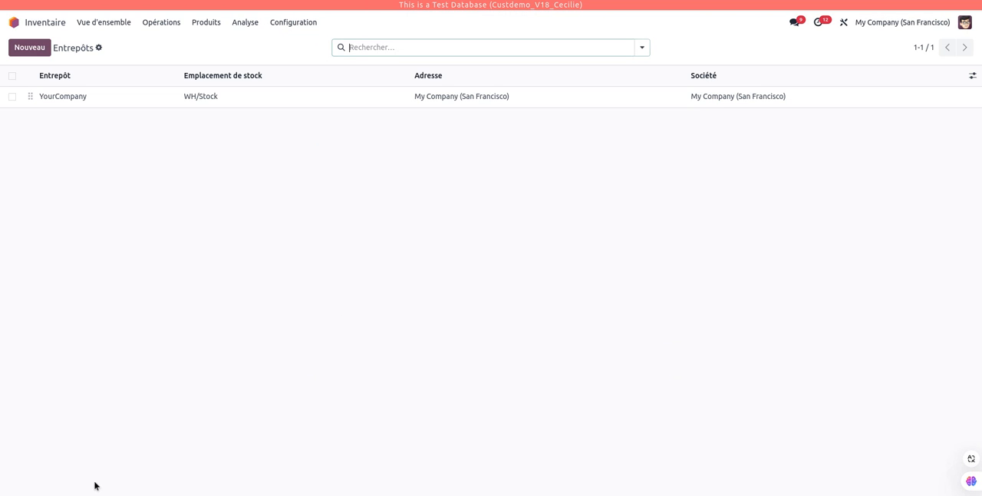
{"action": "left_click", "coordinate": [159, 98]}
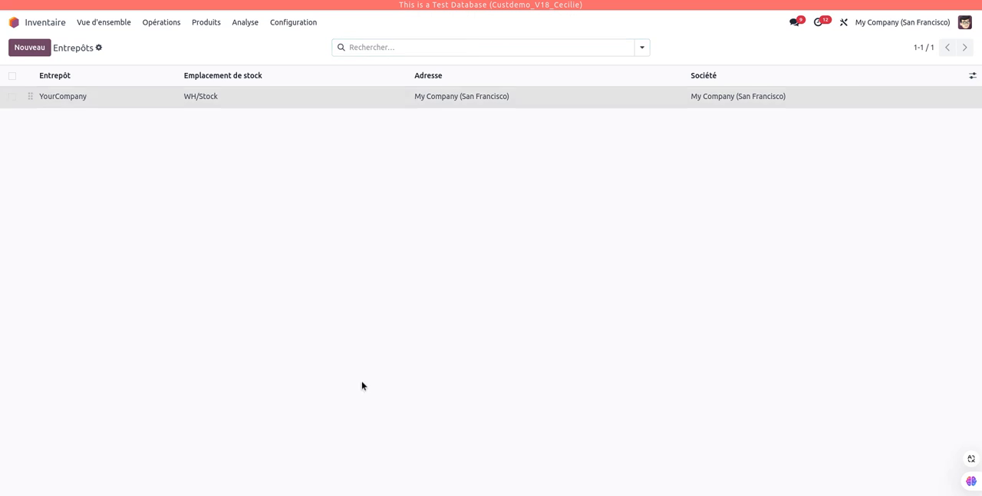